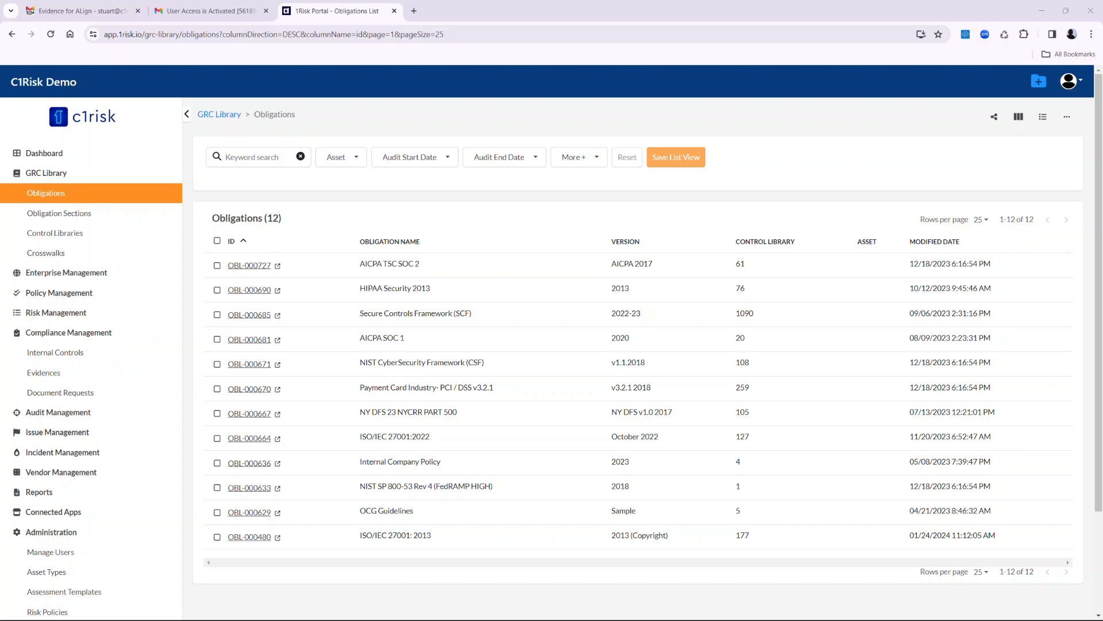
# Open the auditor's user record, USR-001956, from the list of managed users
pyautogui.click(46, 173)
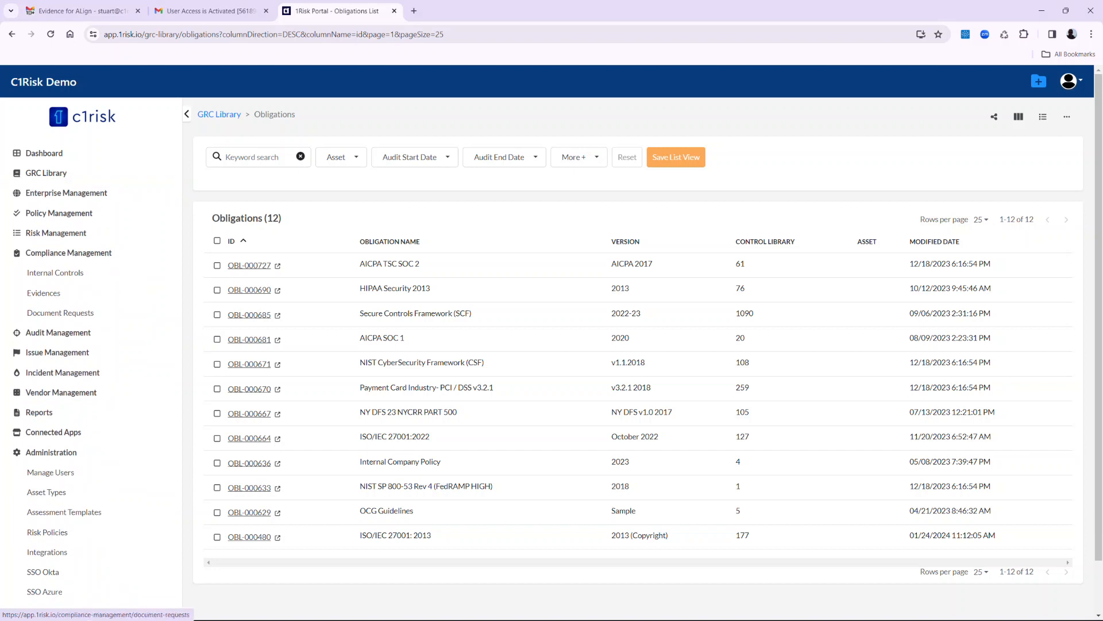
pyautogui.click(51, 472)
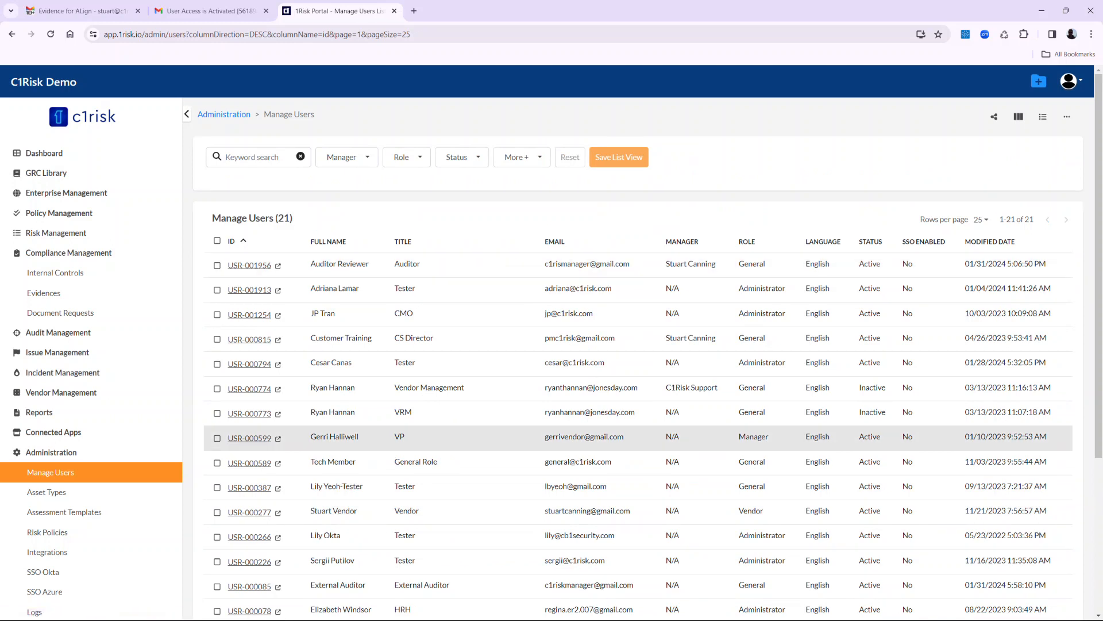
pyautogui.click(249, 265)
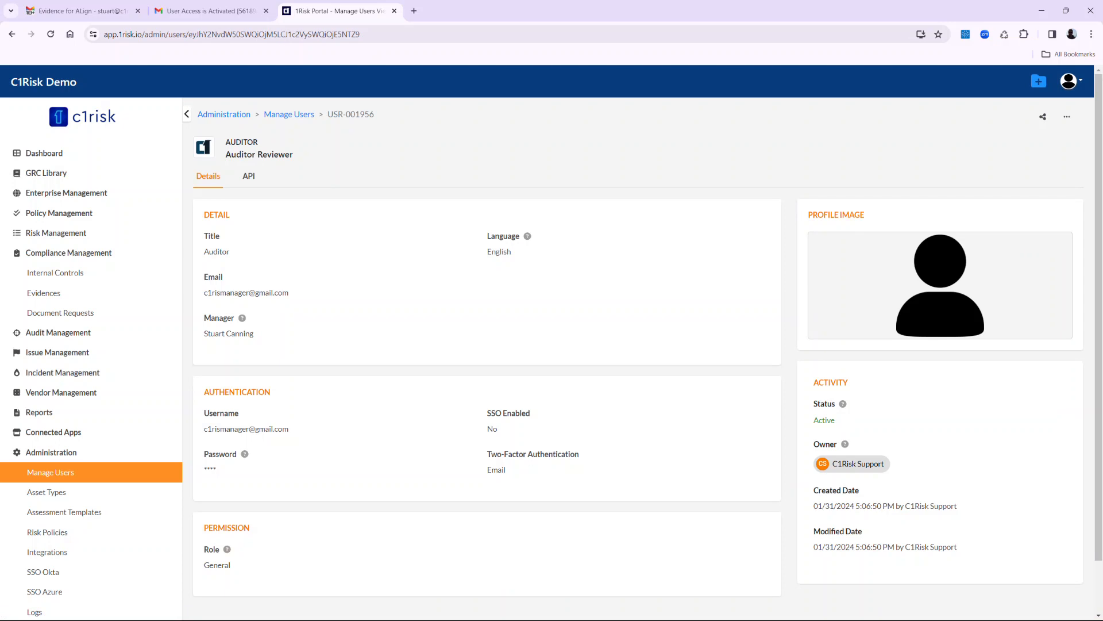
# Review the auditor's user type, two-factor authentication, manager and role in the edit form, leaving it without saving
pyautogui.click(1067, 116)
pyautogui.click(1002, 140)
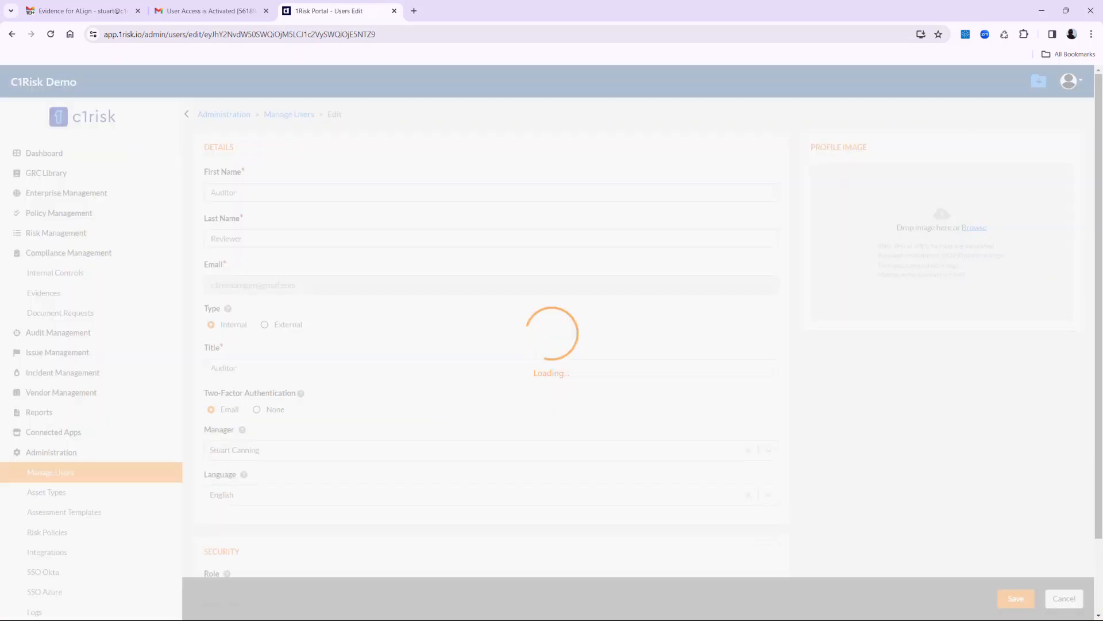
pyautogui.scroll(-3, 552, 338)
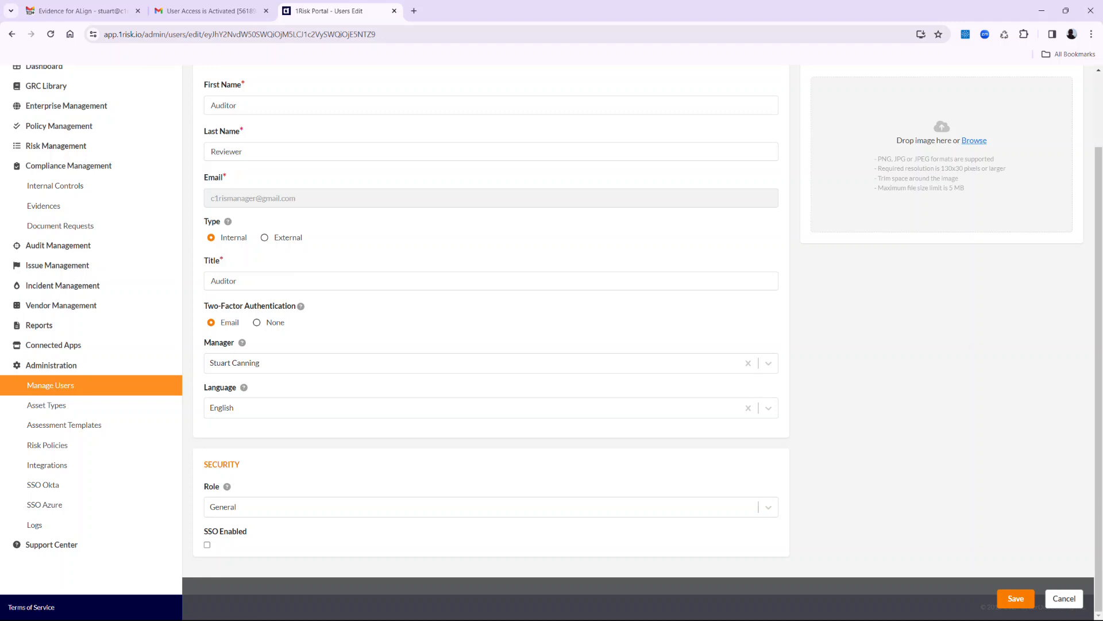
pyautogui.scroll(2, 638, 339)
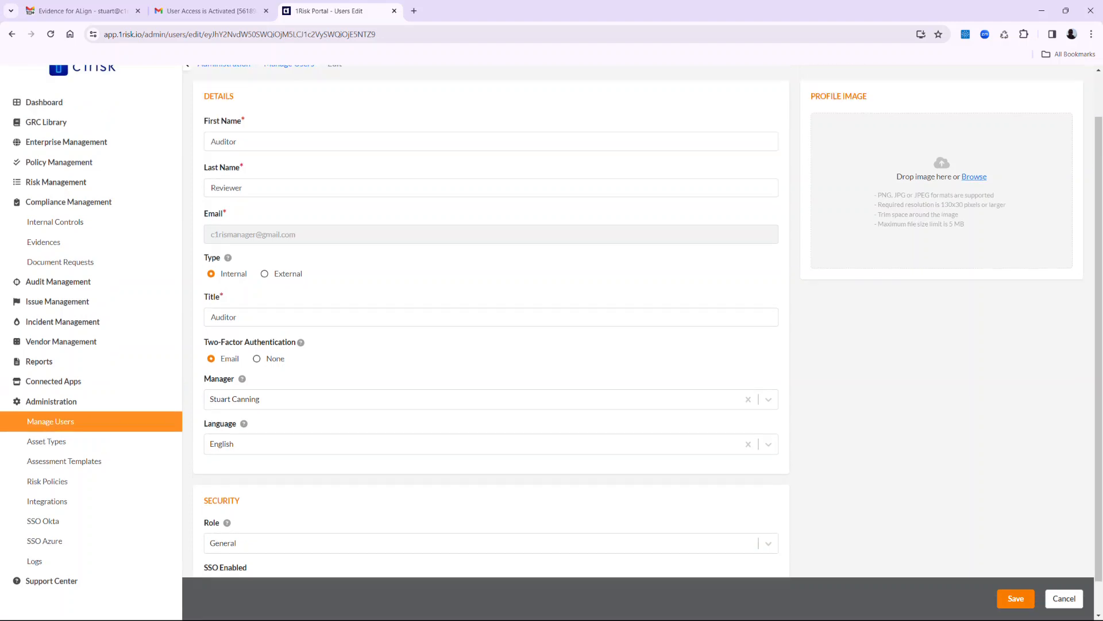
pyautogui.click(1064, 599)
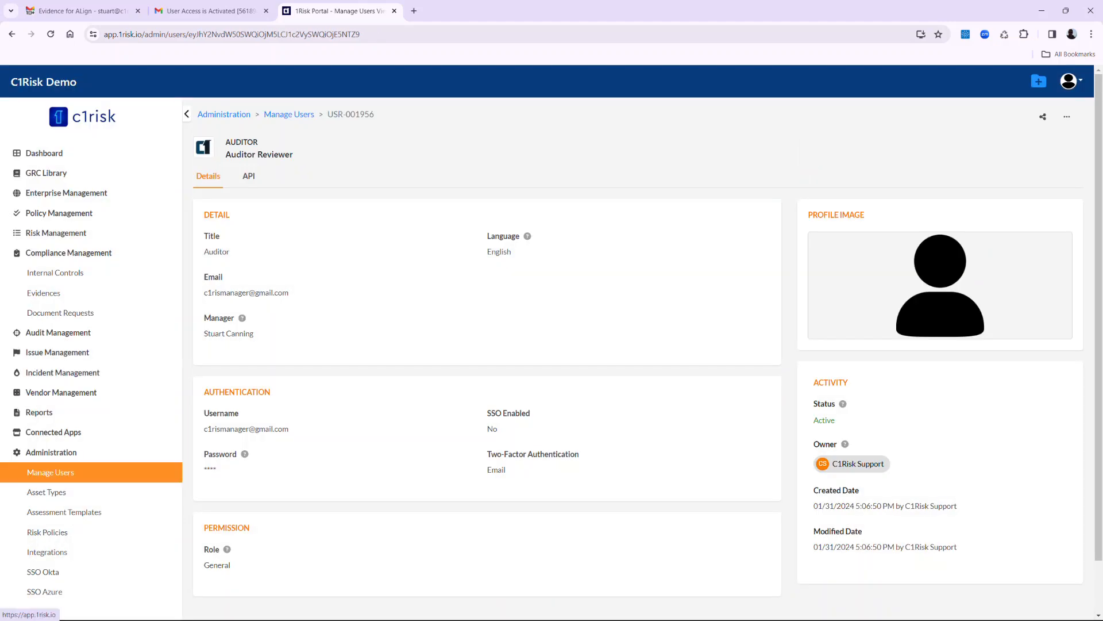
# Open the document requests of the ISO/IEC 27001: 2013 obligation in the GRC Library
pyautogui.click(51, 452)
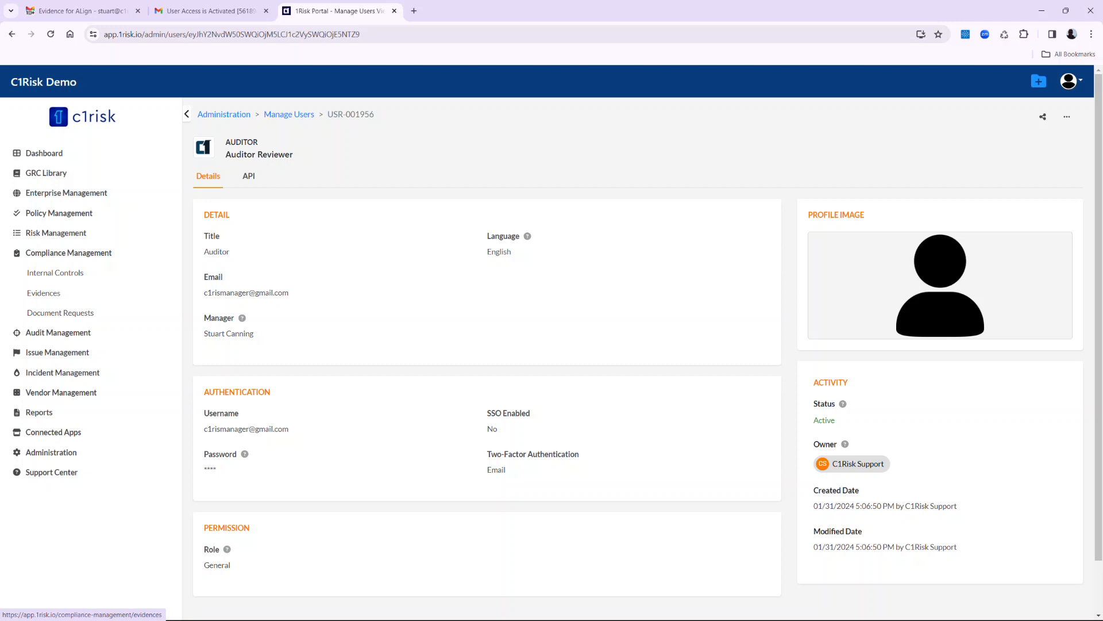
pyautogui.click(68, 253)
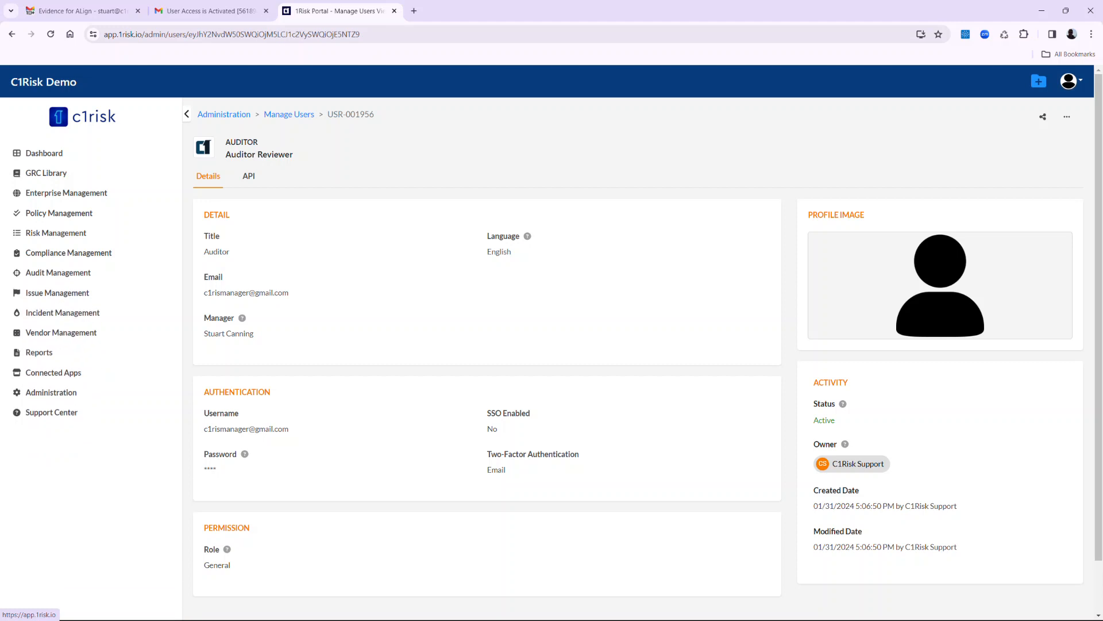
pyautogui.click(46, 173)
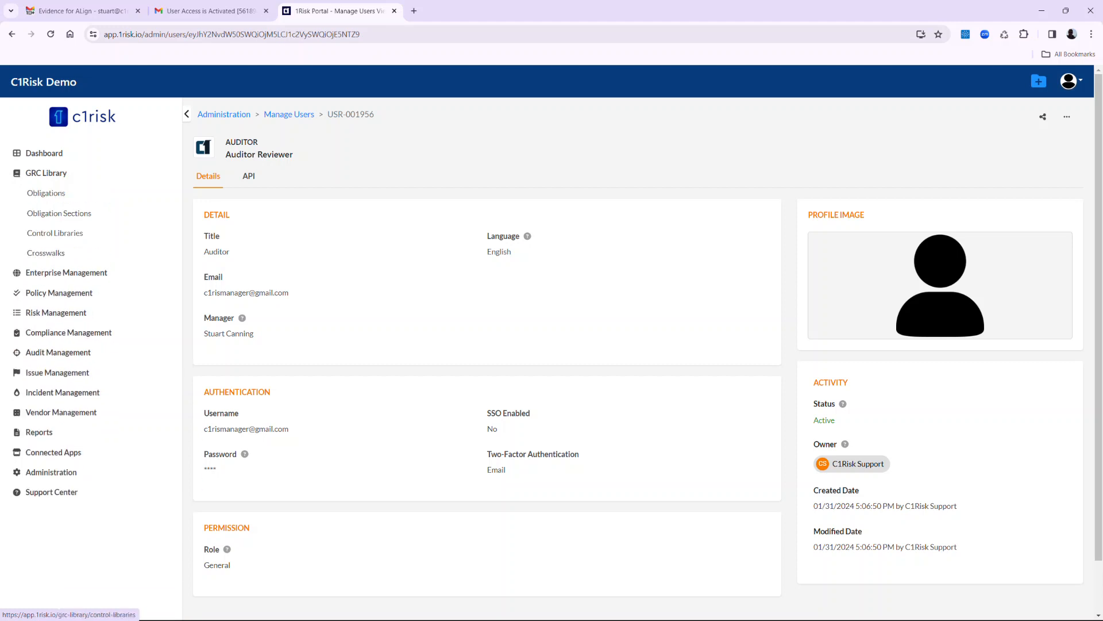
pyautogui.click(46, 193)
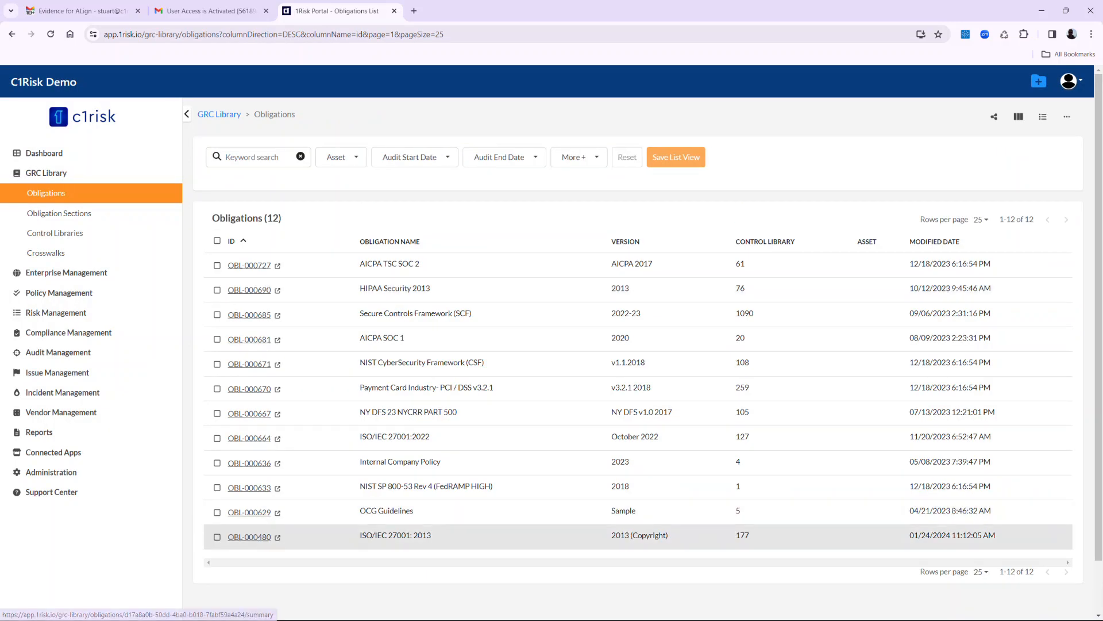
pyautogui.click(249, 537)
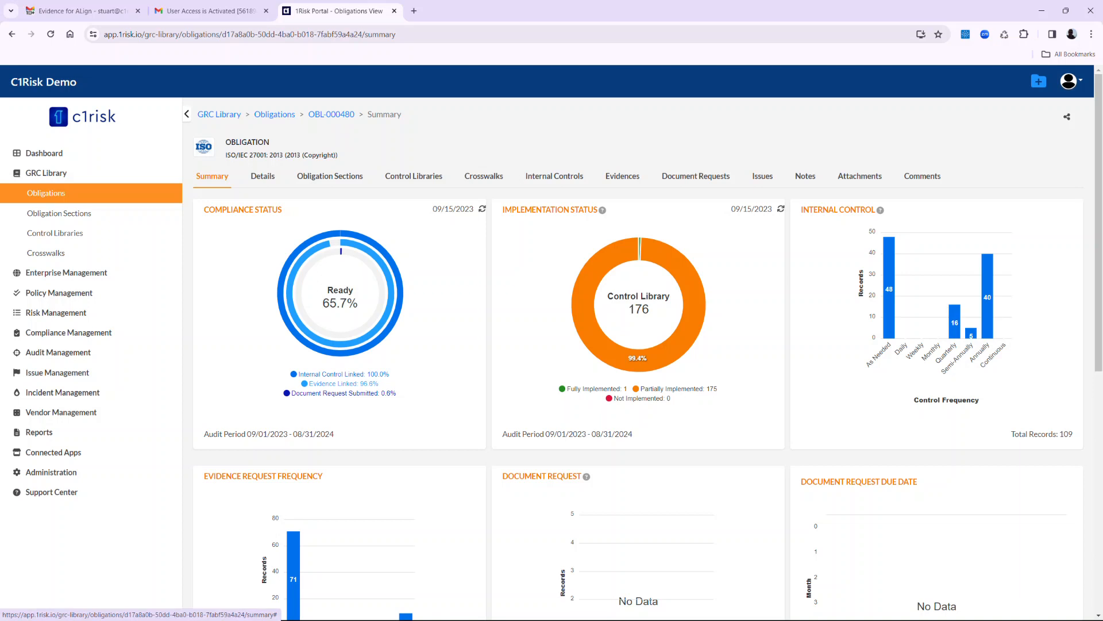
pyautogui.click(695, 176)
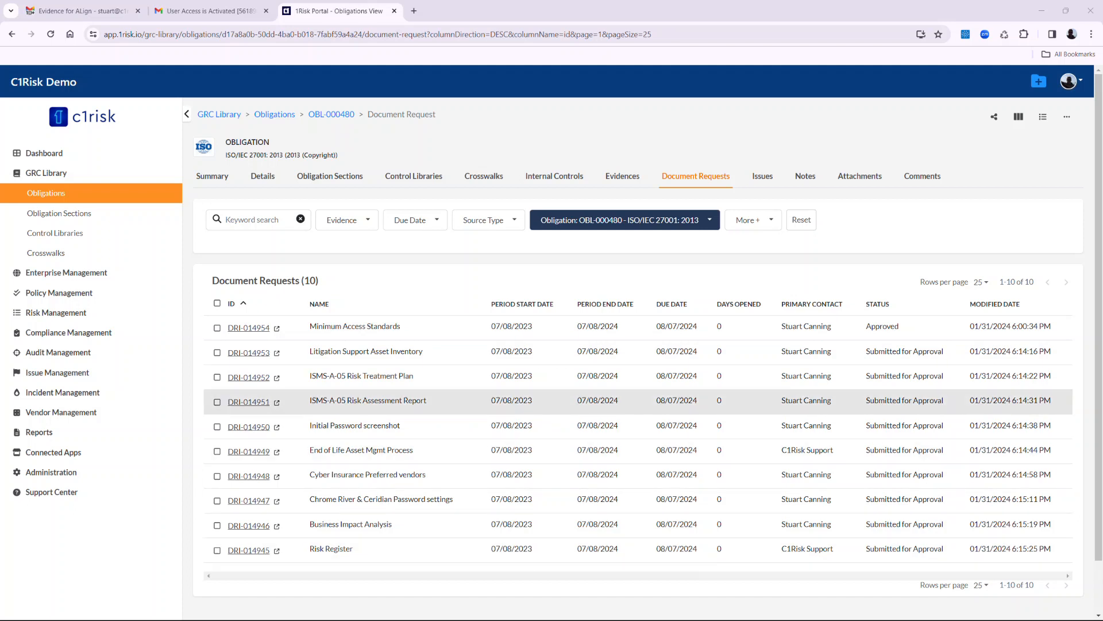
# Approve the Litigation Support Asset Inventory document request in a separate browser tab, close it and refresh the request list
pyautogui.keyDown('ctrl'); pyautogui.click(249, 353); pyautogui.keyUp('ctrl')
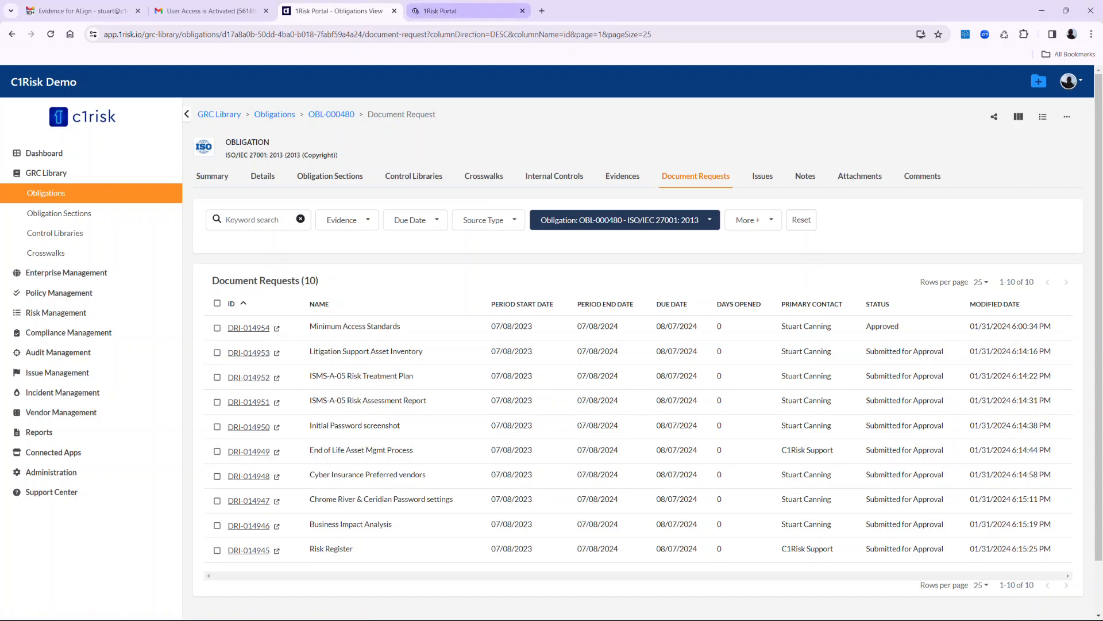
pyautogui.click(460, 11)
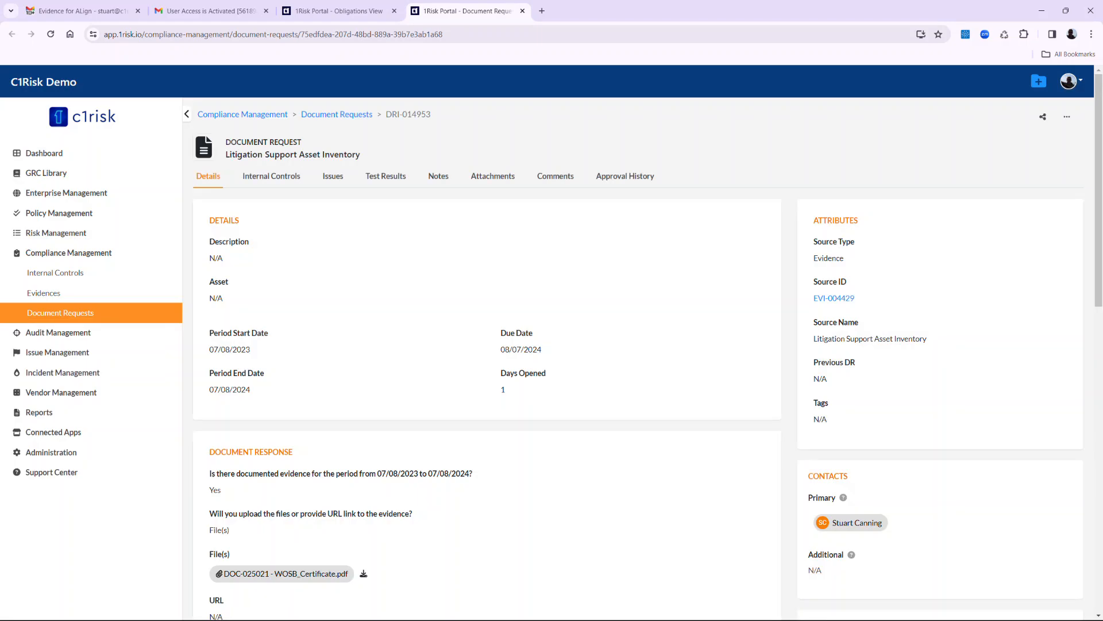
pyautogui.scroll(-5, 638, 339)
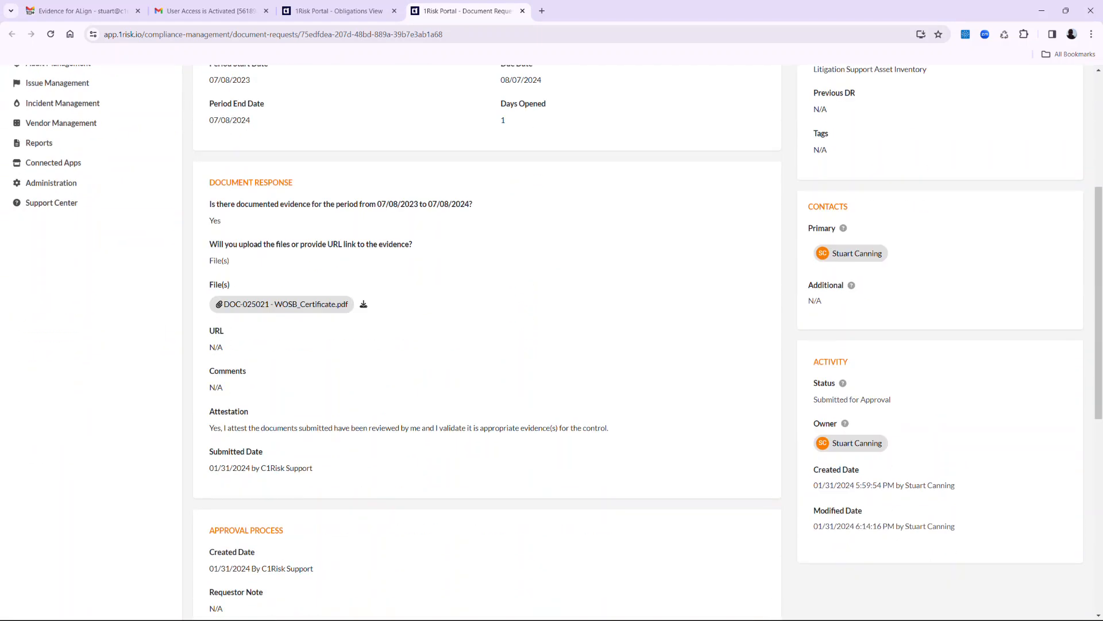
pyautogui.scroll(-5, 638, 339)
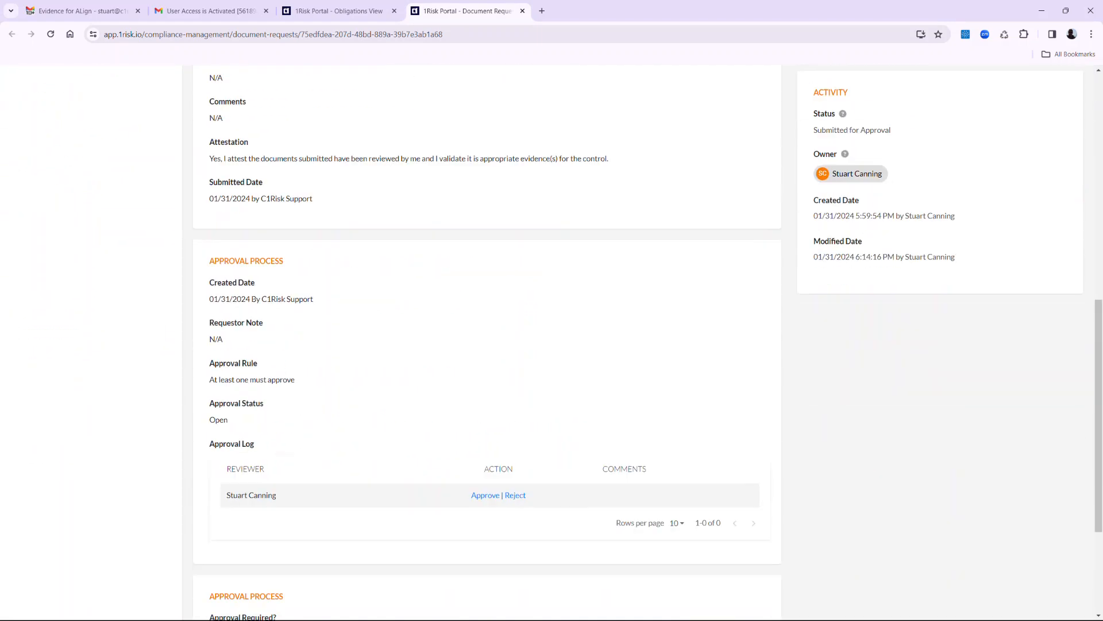
pyautogui.click(485, 495)
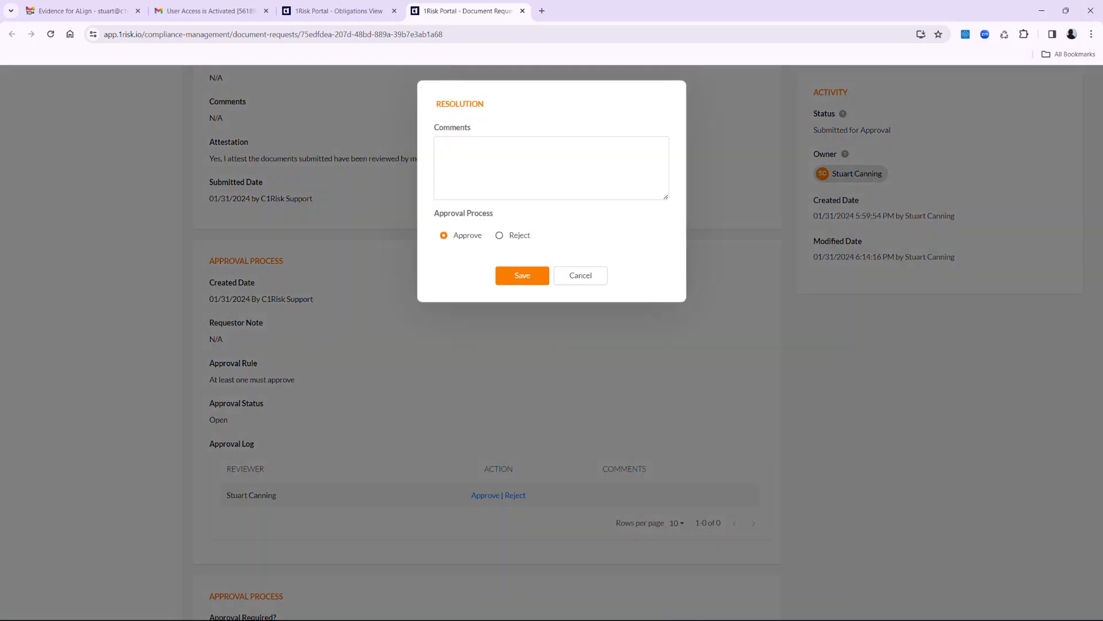
pyautogui.click(522, 275)
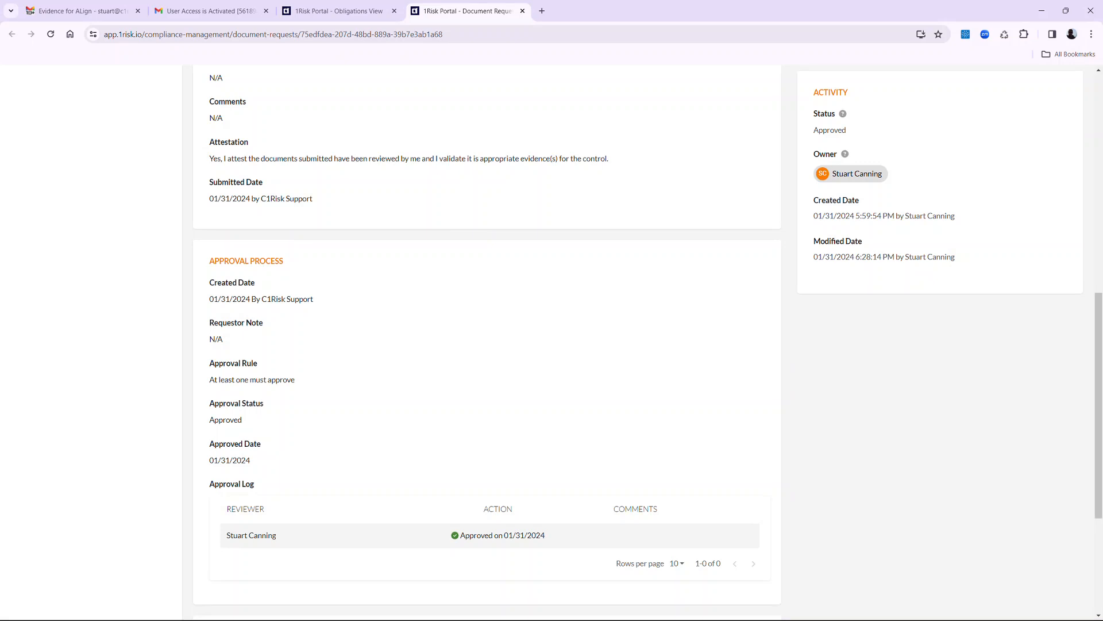
pyautogui.hotkey('ctrl', 'w')
pyautogui.press('F5')
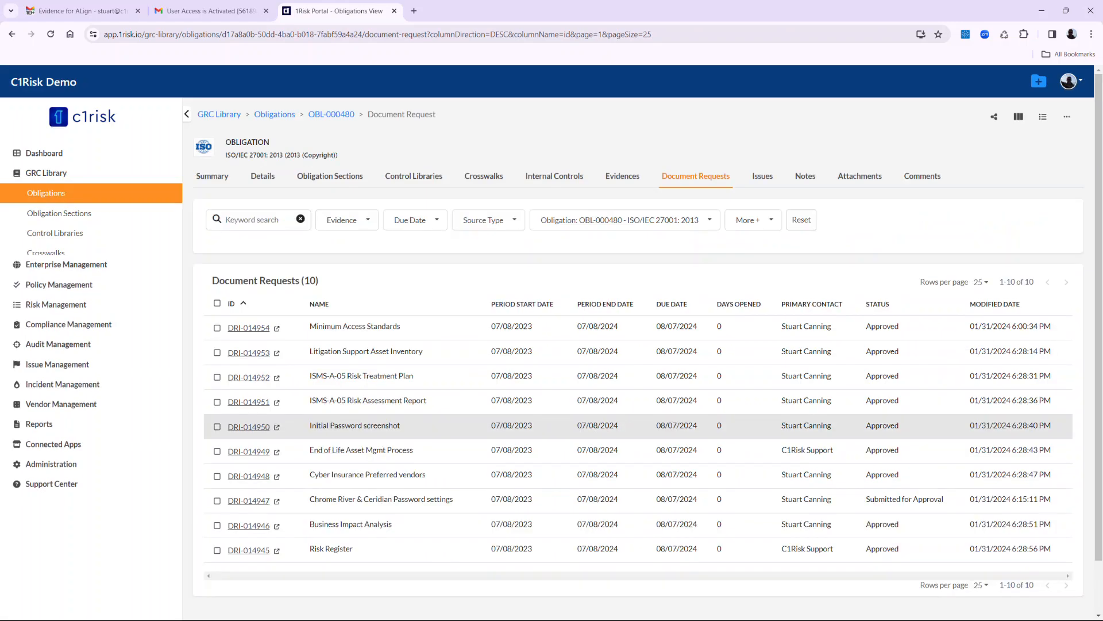
# Approve the Chrome River & Ceridian Password settings document request in a separate browser tab and reload the obligation's request list
pyautogui.keyDown('ctrl'); pyautogui.click(249, 501); pyautogui.keyUp('ctrl')
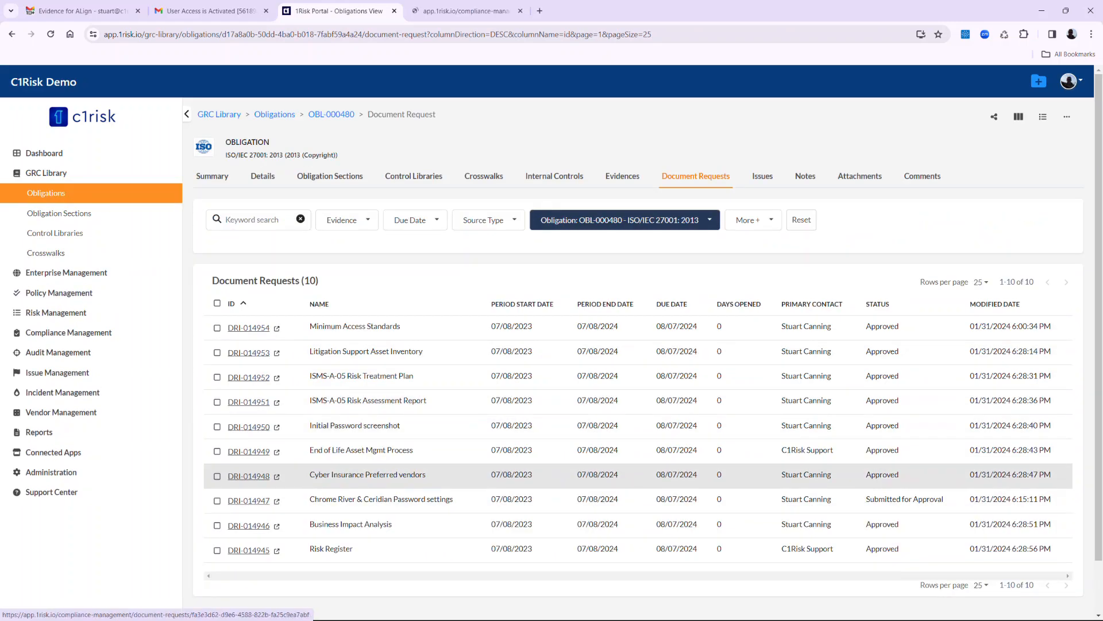
pyautogui.click(457, 11)
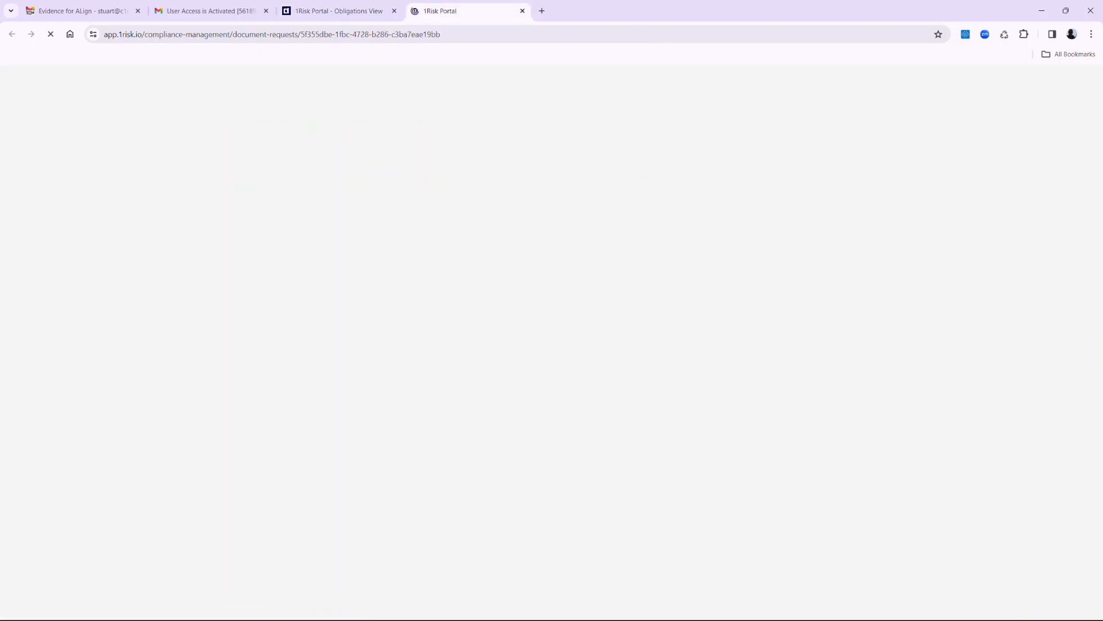
pyautogui.scroll(-10, 551, 345)
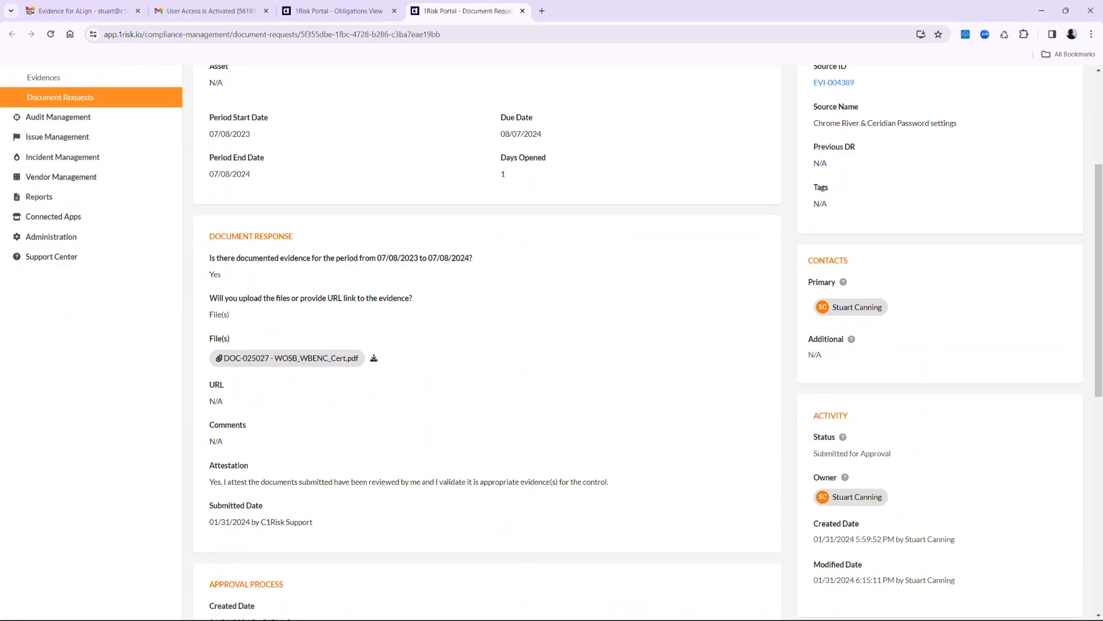
pyautogui.click(486, 387)
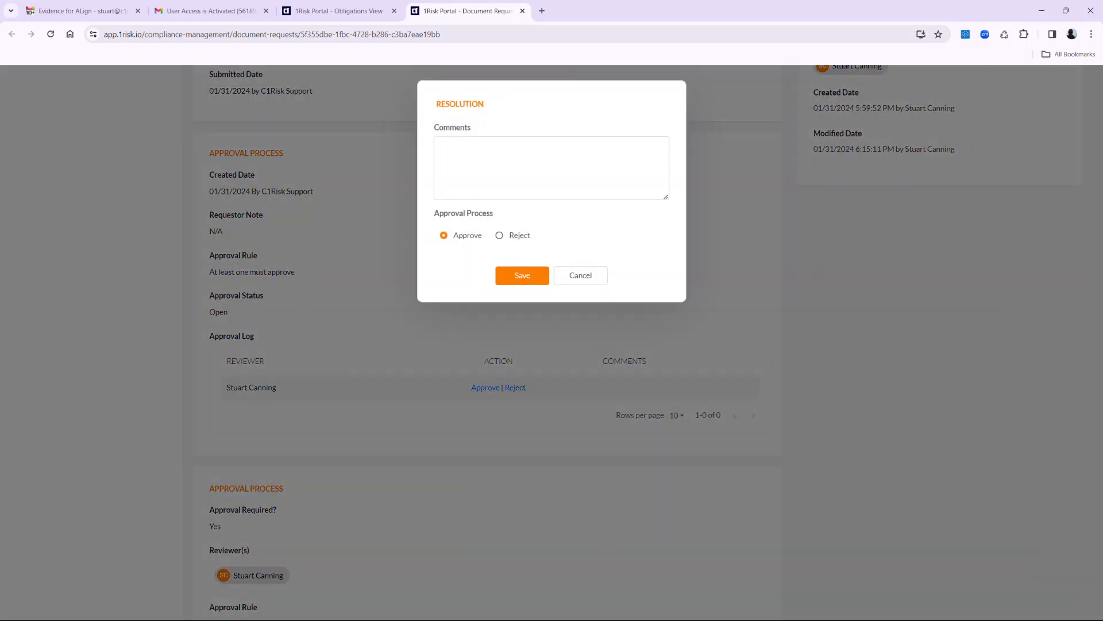
pyautogui.click(522, 275)
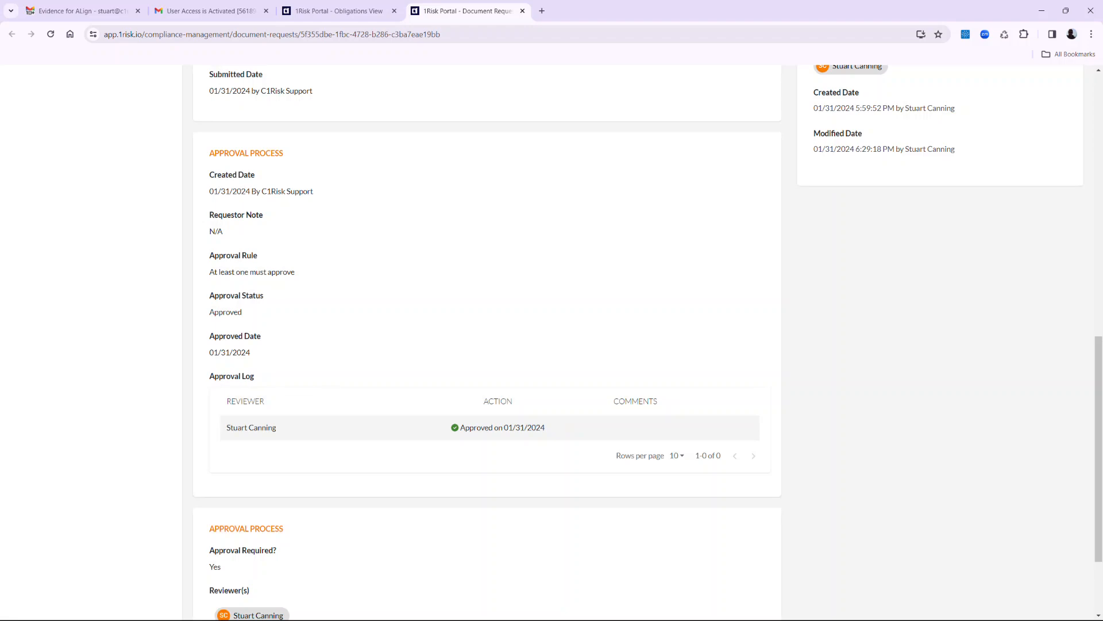
pyautogui.click(339, 11)
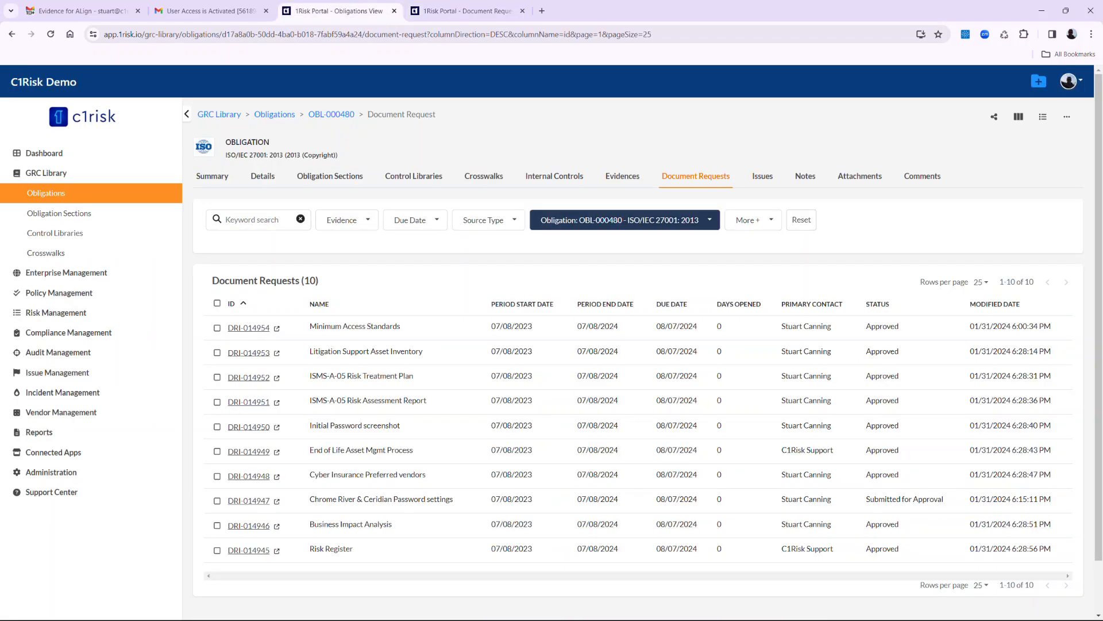
pyautogui.click(51, 34)
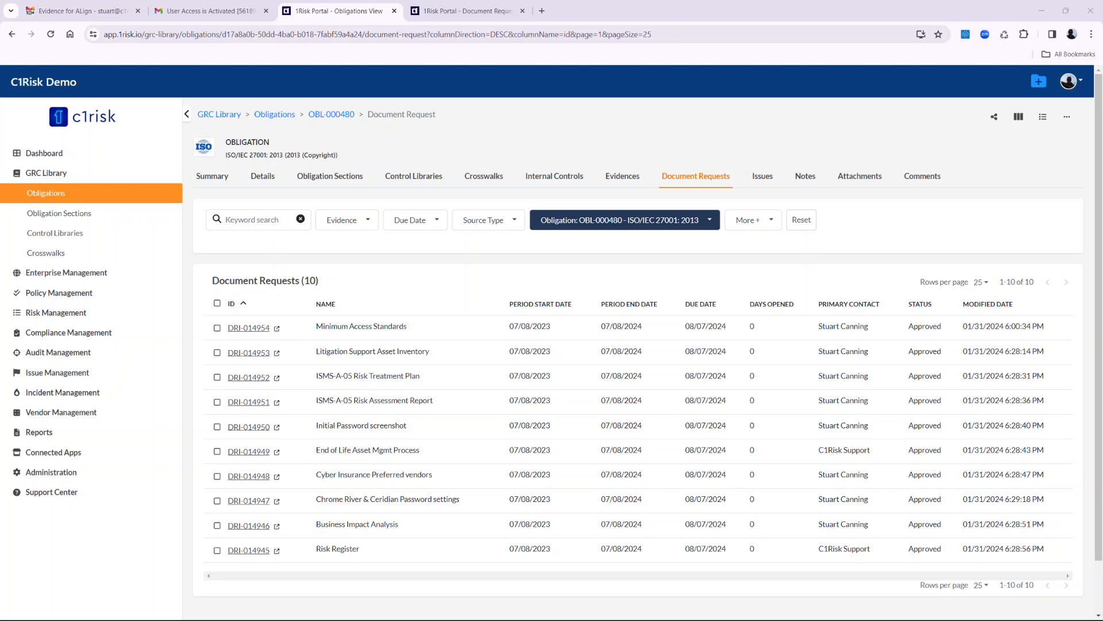
# Select all document requests of the obligation and arrange the restored browser window beside the external auditor's window
pyautogui.click(216, 303)
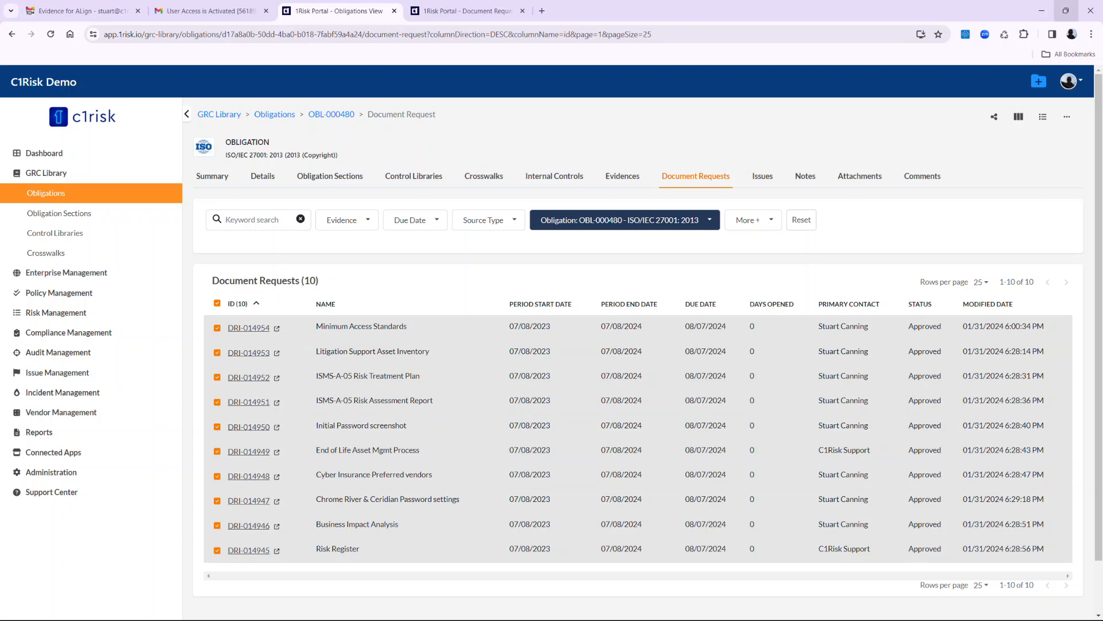
pyautogui.click(1066, 10)
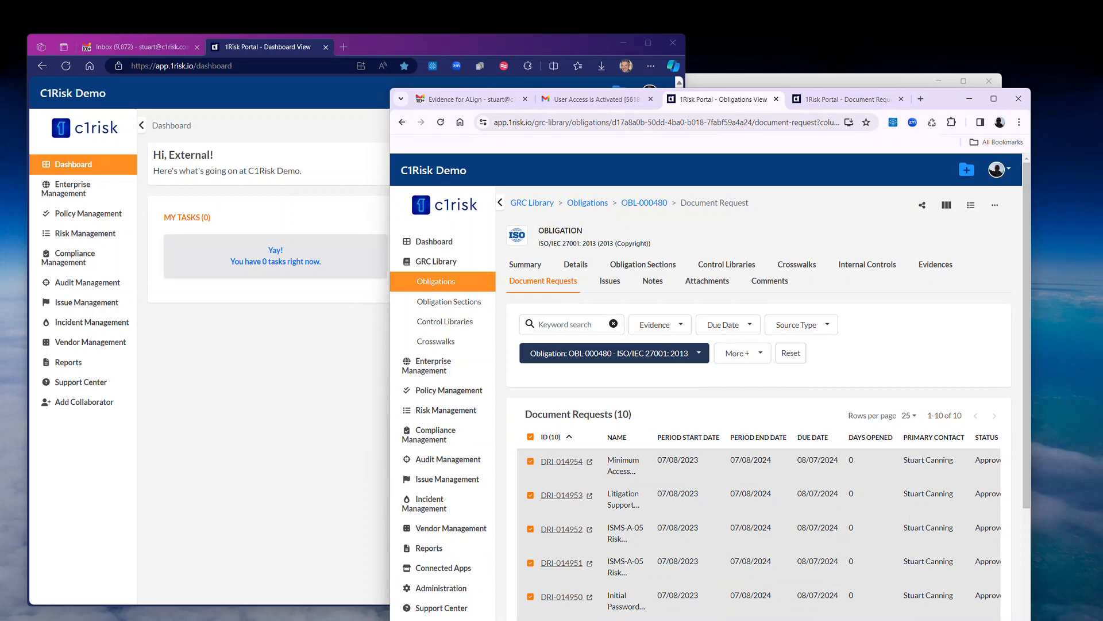
pyautogui.moveTo(946, 99); pyautogui.dragTo(954, 43)
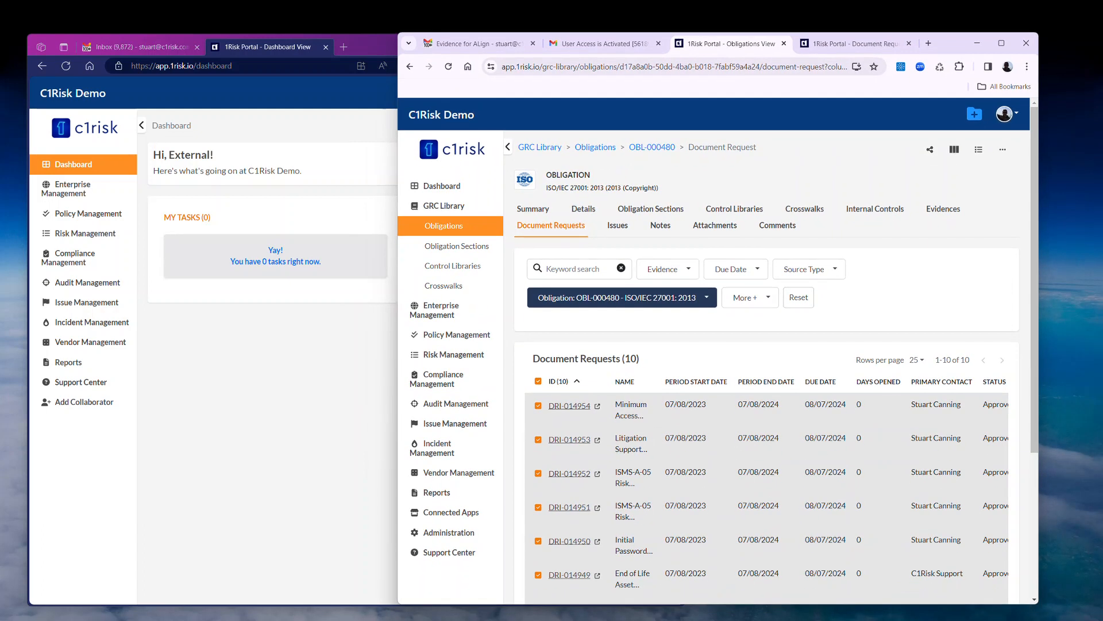
# Examine the external auditor's dashboard in Edge, and the signed-in account and selected document requests in the Chrome window
pyautogui.click(271, 368)
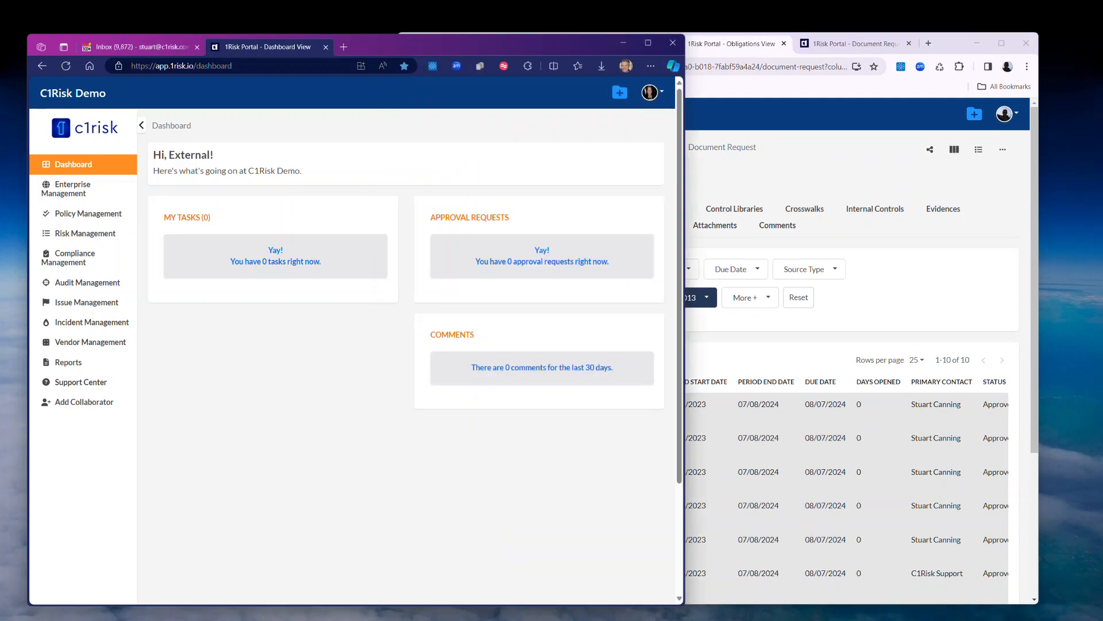
pyautogui.click(651, 92)
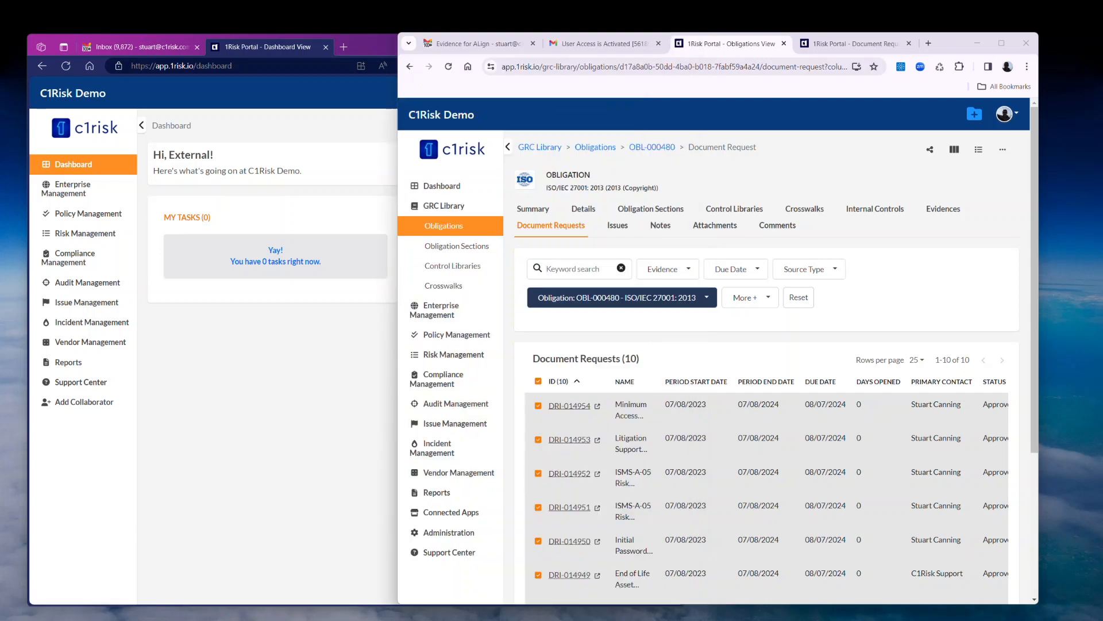
pyautogui.click(851, 173)
pyautogui.click(1006, 114)
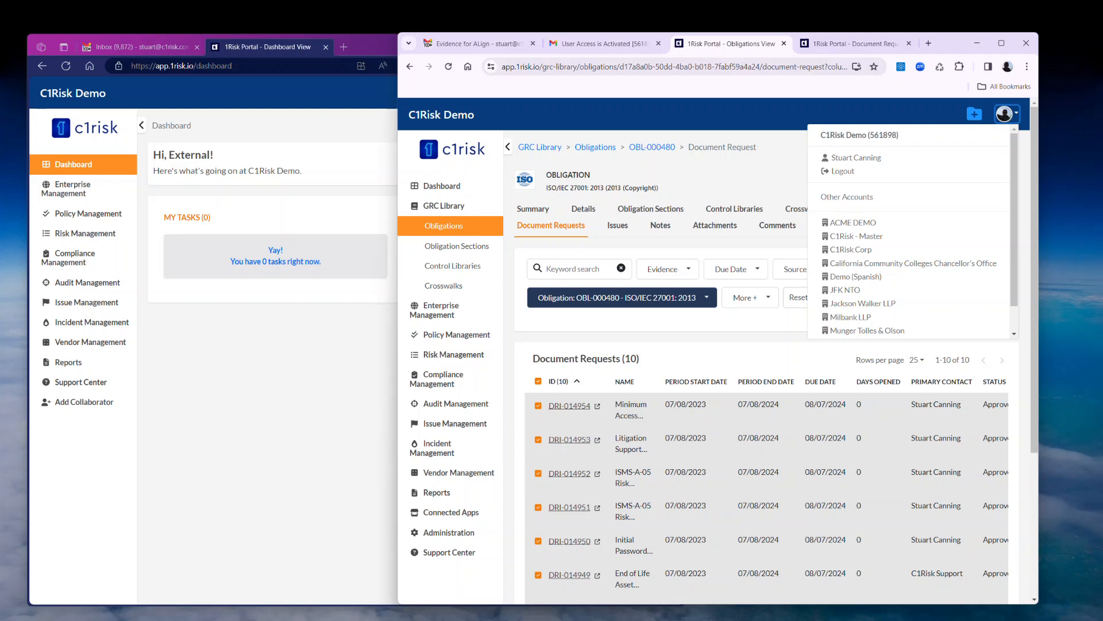
pyautogui.click(742, 178)
pyautogui.scroll(-1, 741, 178)
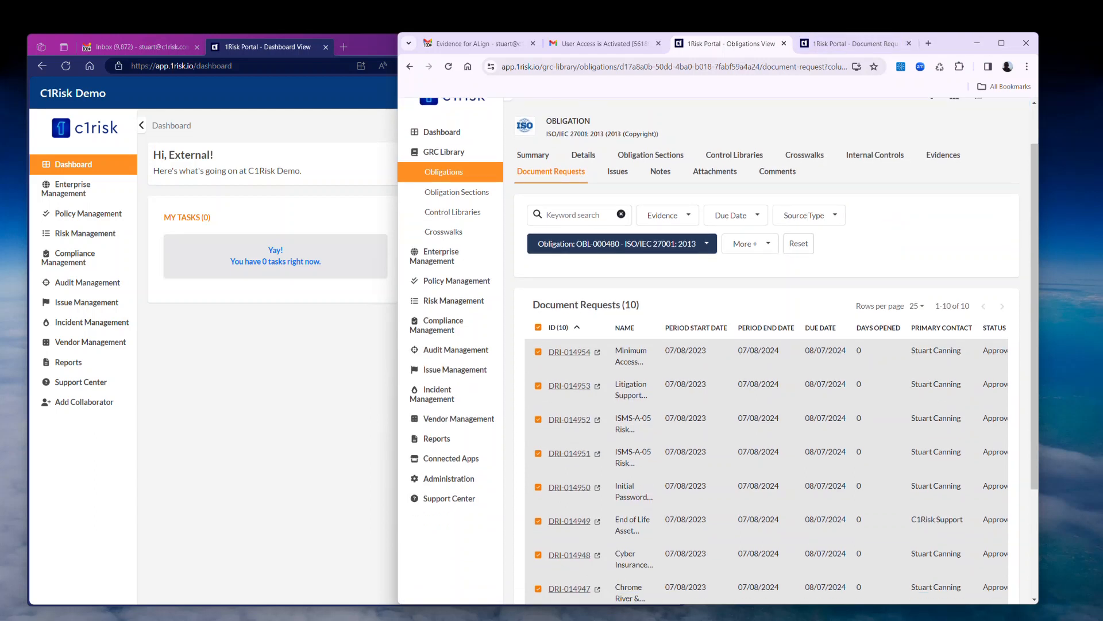
pyautogui.scroll(-2, 741, 344)
pyautogui.scroll(3, 741, 344)
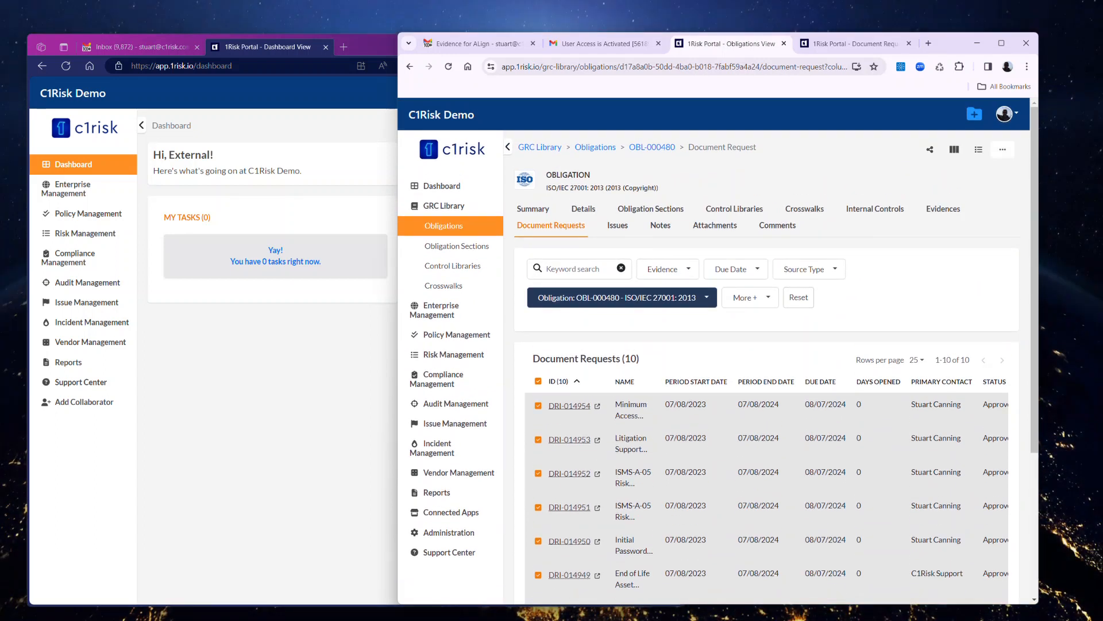
# Add External Auditor to the existing additional contacts of all selected document requests and save the bulk change
pyautogui.click(1003, 150)
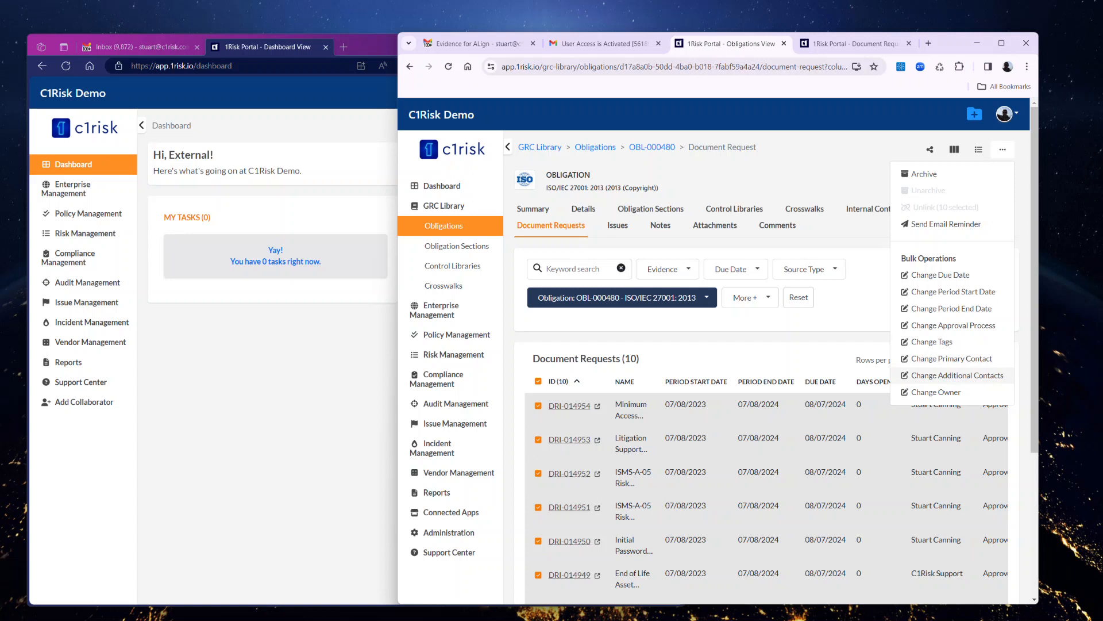
pyautogui.click(957, 374)
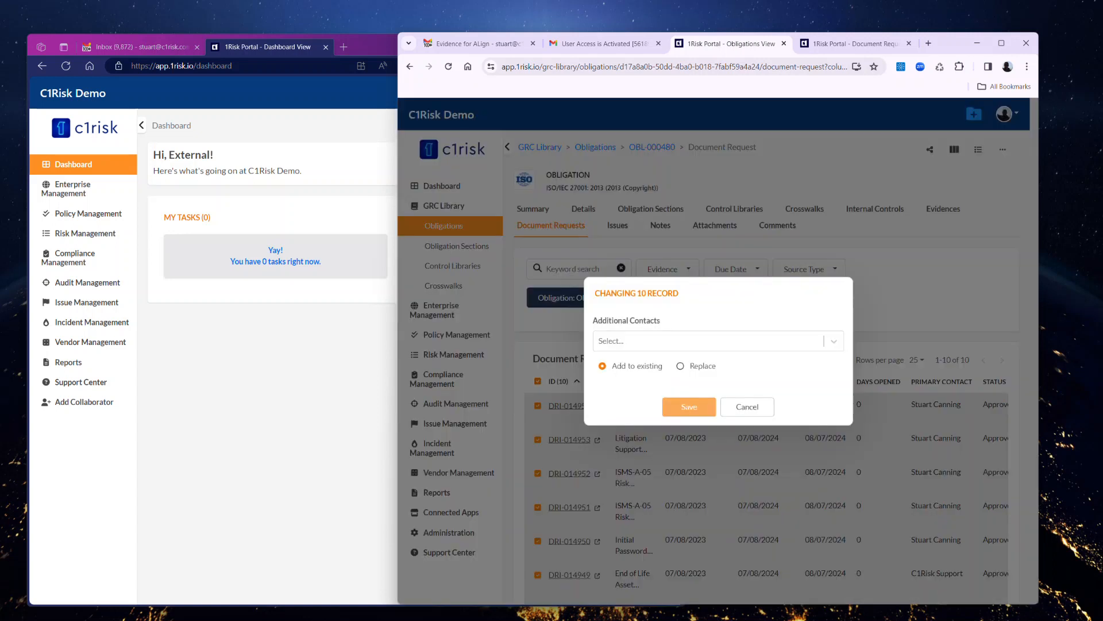
pyautogui.click(708, 341)
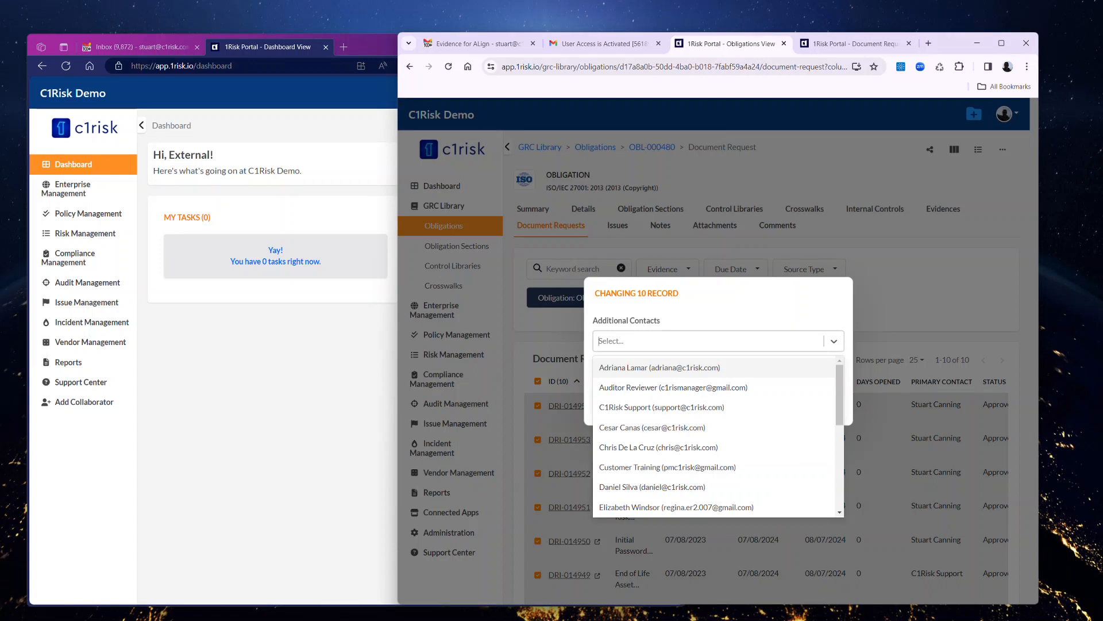
pyautogui.click(834, 342)
pyautogui.click(834, 341)
pyautogui.scroll(-1, 782, 389)
pyautogui.scroll(-1, 672, 390)
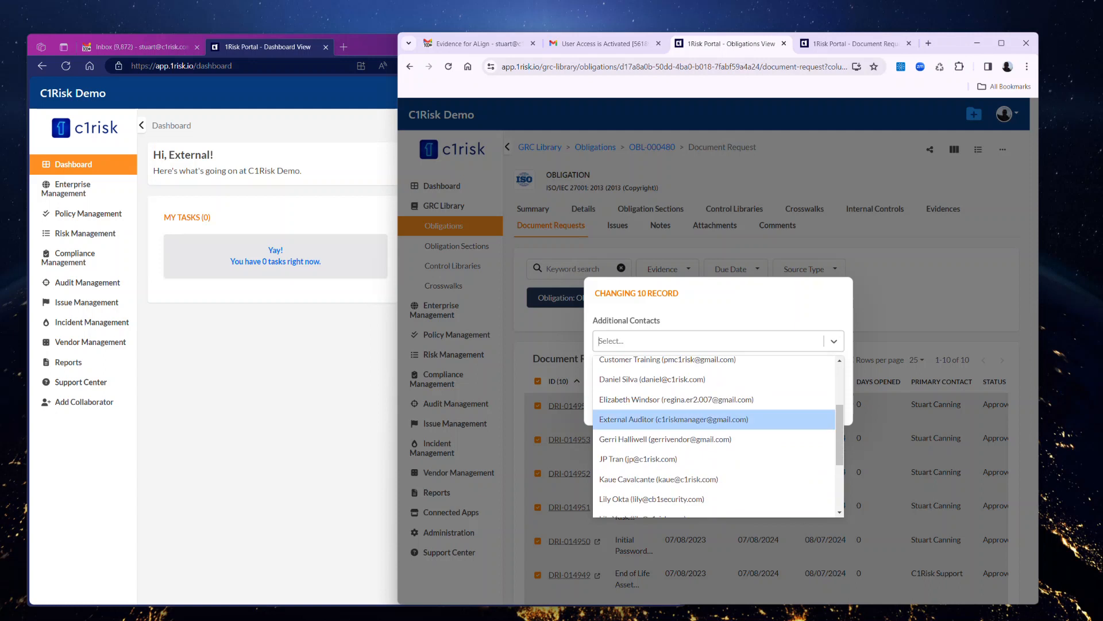
pyautogui.click(673, 419)
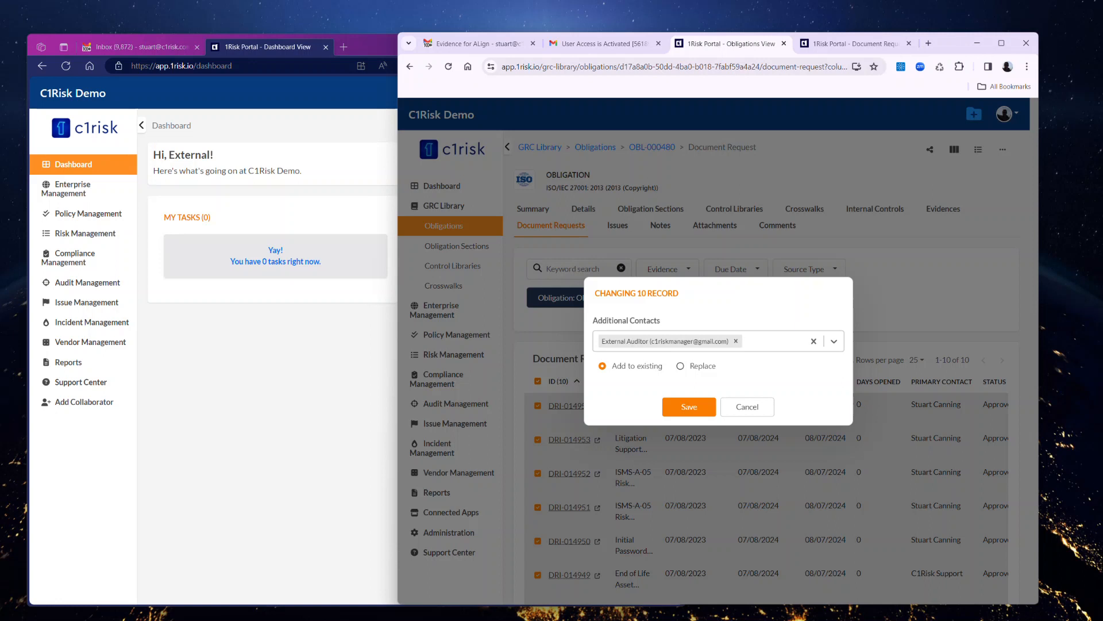
pyautogui.click(689, 406)
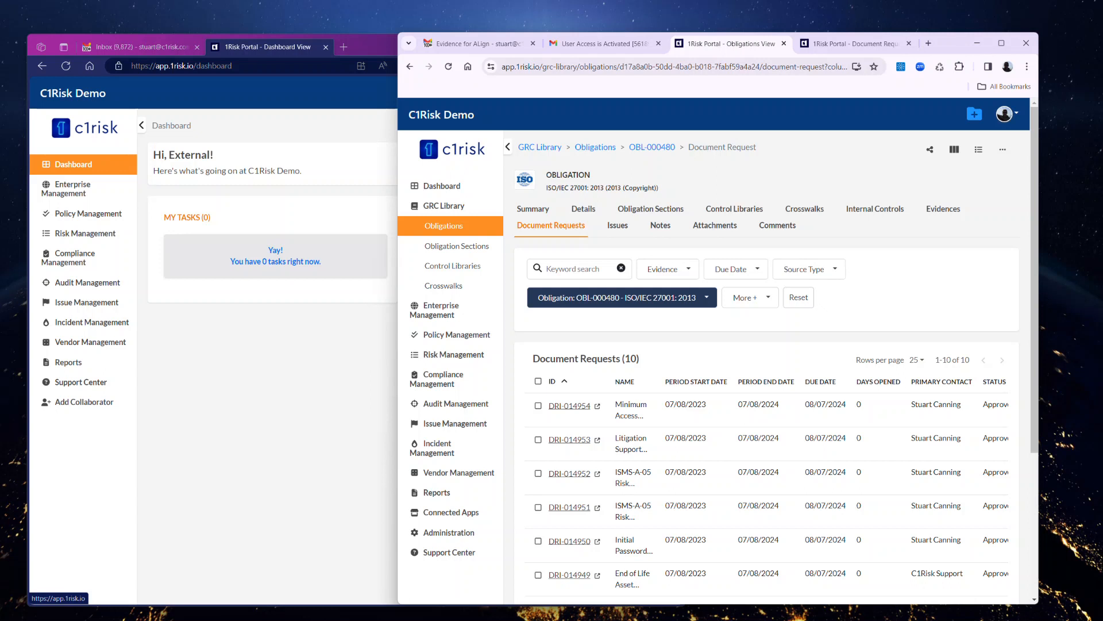
# Switch to the external auditor's Edge window, maximize it and open the auditor's list of document requests
pyautogui.click(247, 95)
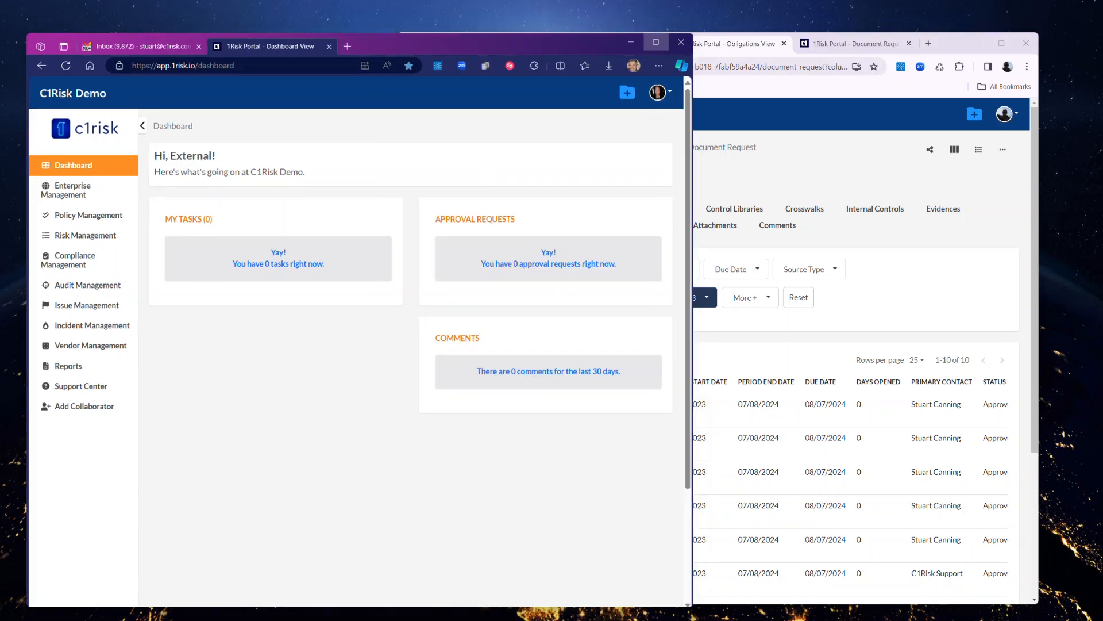
pyautogui.click(648, 43)
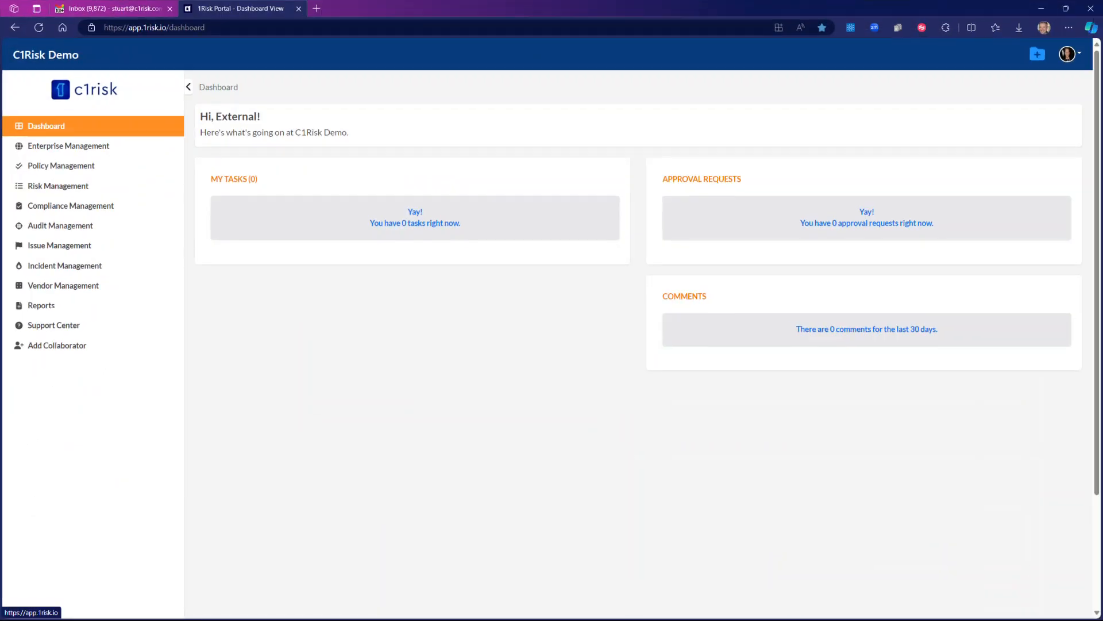
pyautogui.click(71, 205)
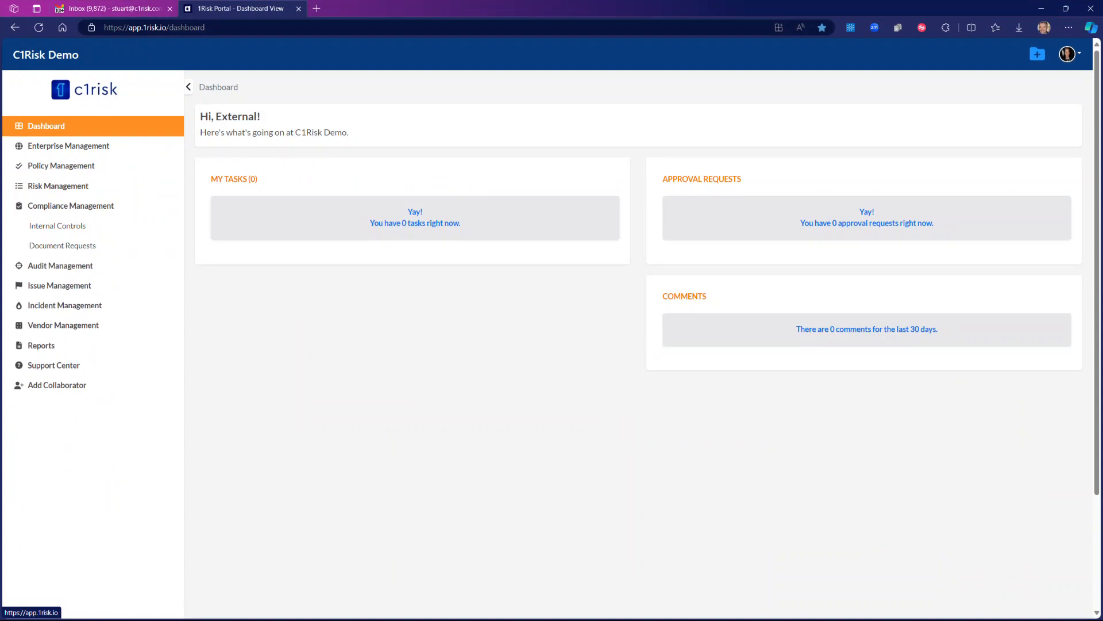
pyautogui.click(62, 245)
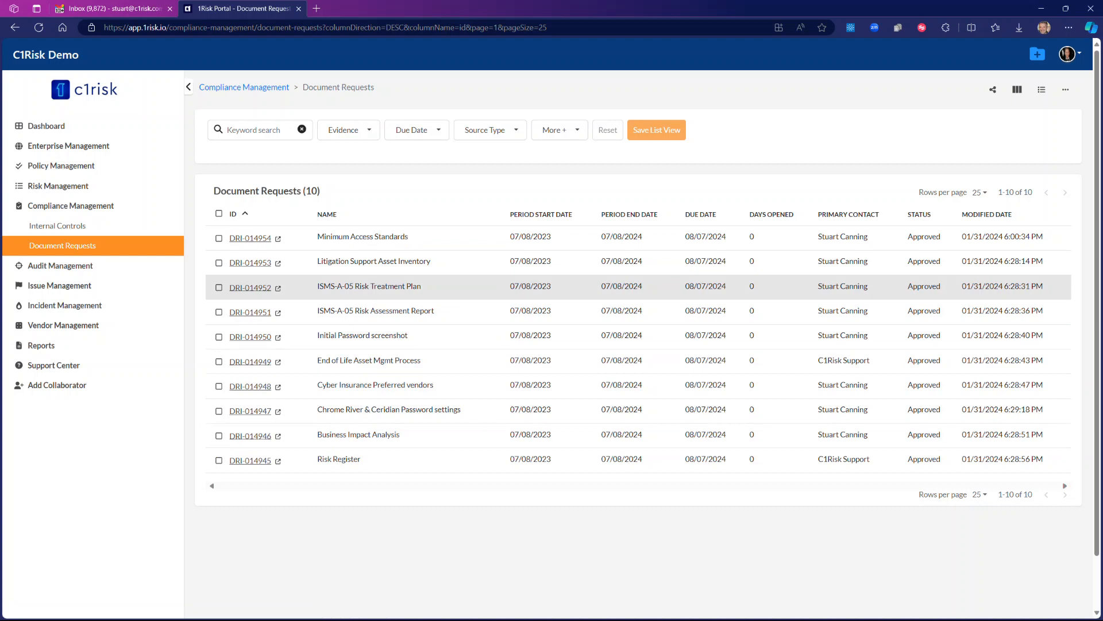
# Examine the document response, contacts and approval details of the Minimum Access Standards document request as the external auditor
pyautogui.click(250, 237)
pyautogui.scroll(-6, 552, 327)
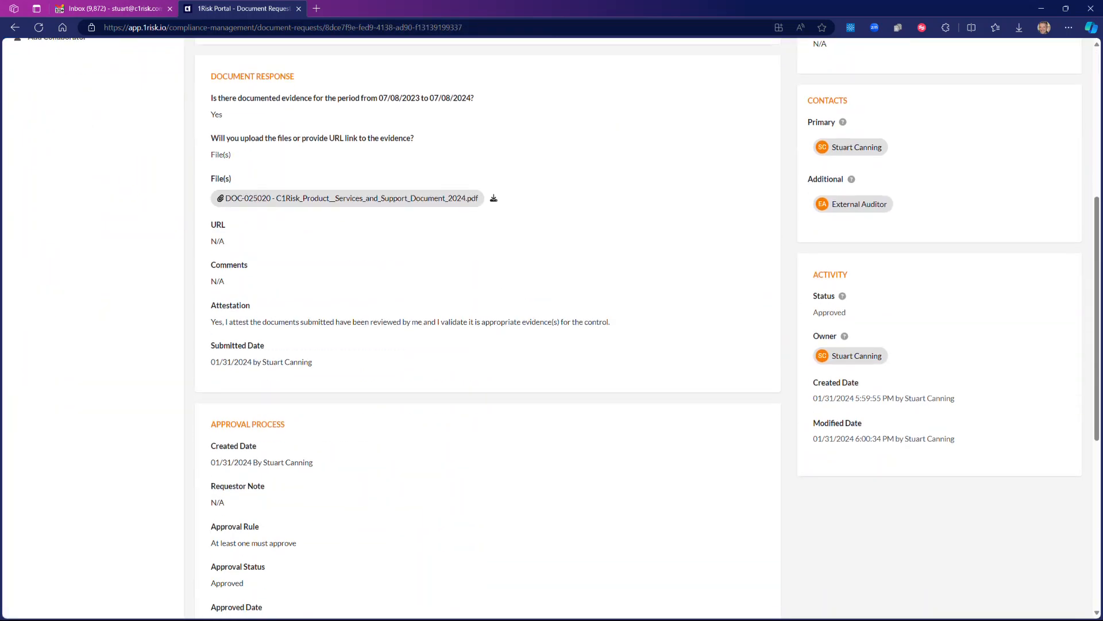
pyautogui.scroll(6, 551, 328)
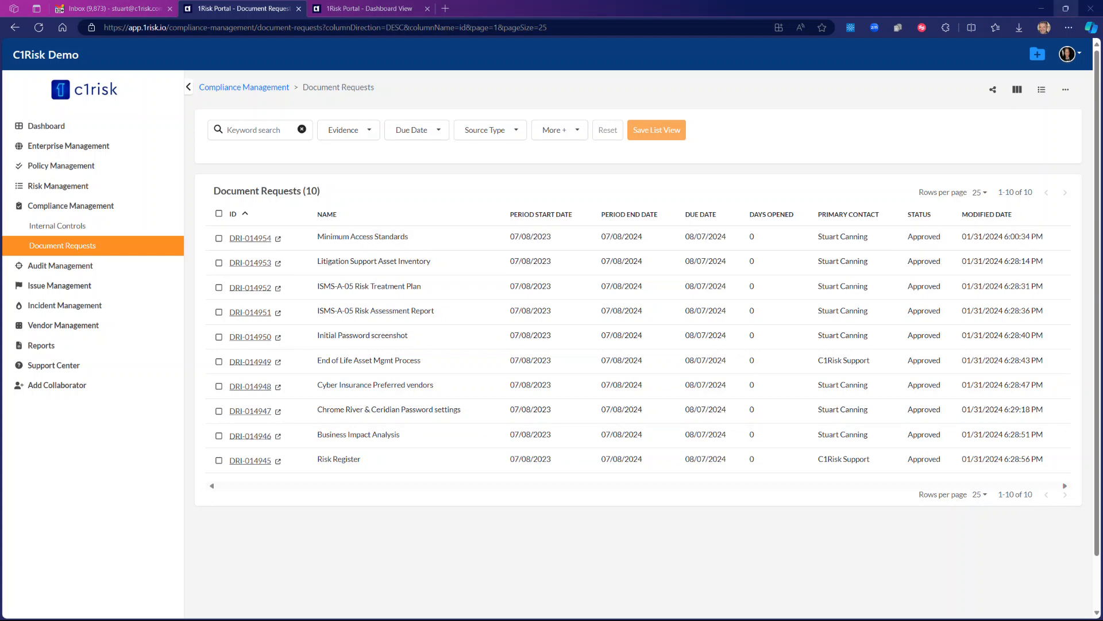
# Switch to the Chrome window, maximize it and open the SACS Evidence for Auditor Review record from the evidences list
pyautogui.click(1067, 8)
pyautogui.click(951, 45)
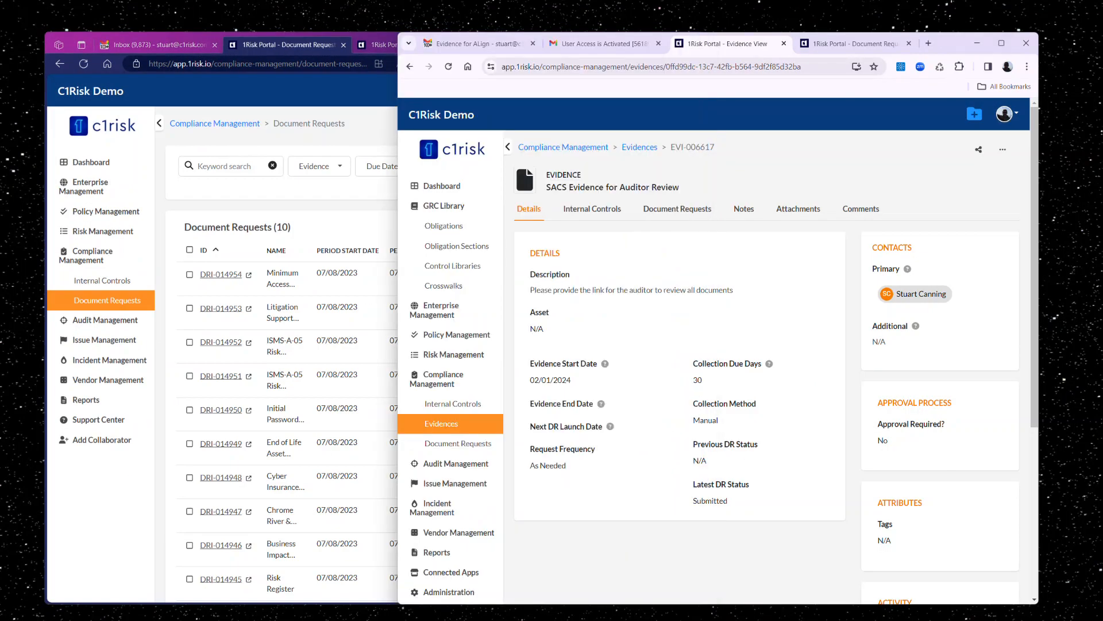
pyautogui.click(1001, 43)
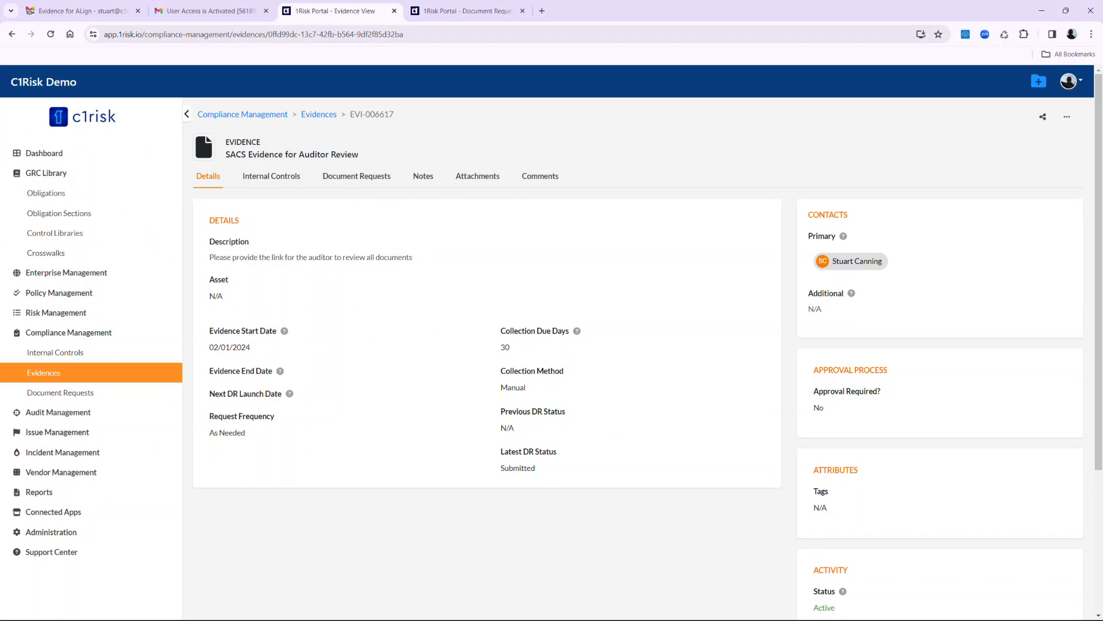
pyautogui.click(319, 114)
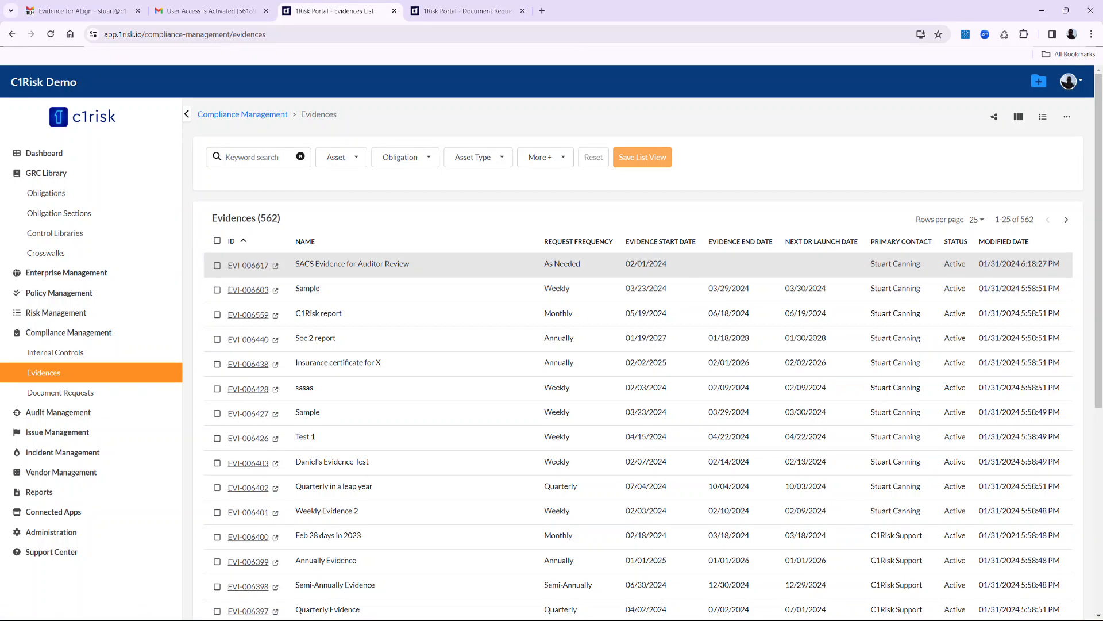
pyautogui.click(248, 266)
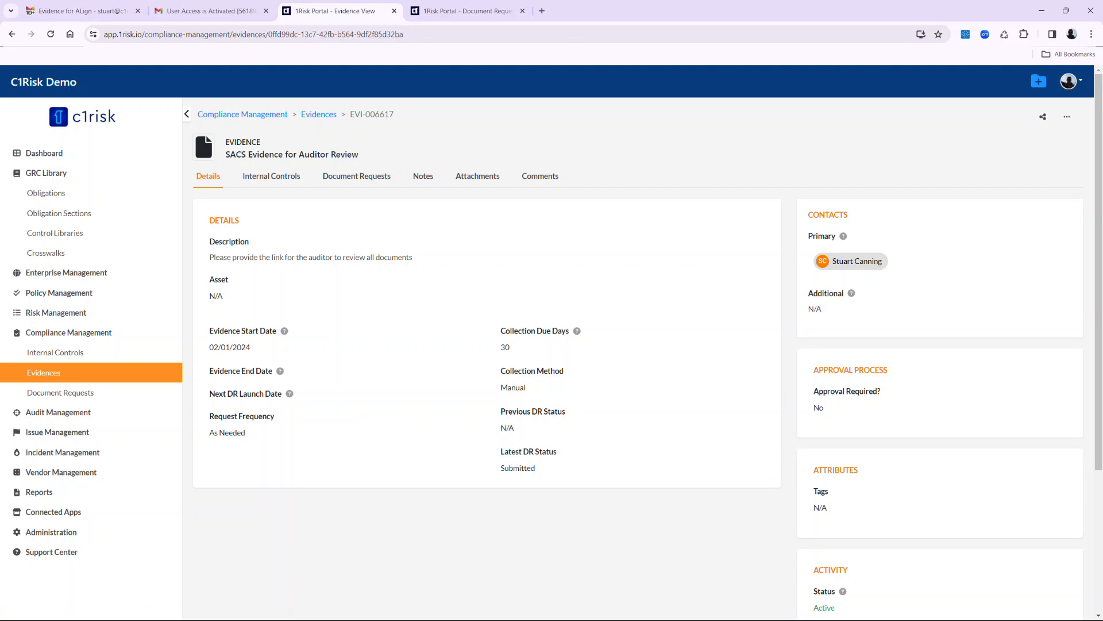
pyautogui.moveTo(358, 154); pyautogui.dragTo(225, 154)
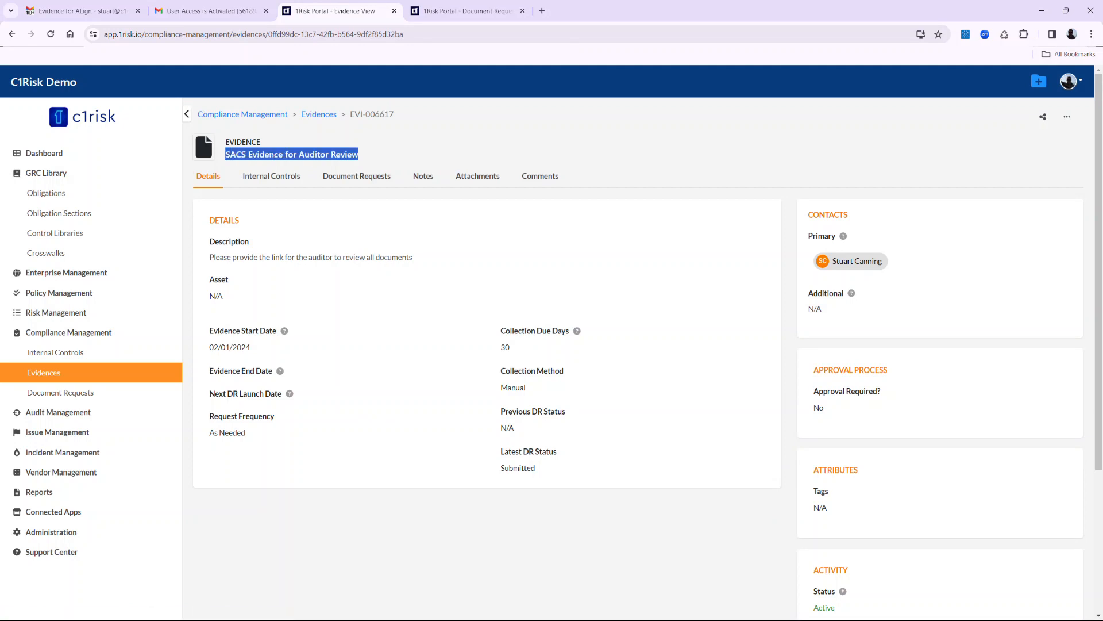
# Edit the SACS Evidence for Auditor Review record, setting Evidence End Date to 02/29/2024 and Next DR Launch Date to 01/31/2024
pyautogui.click(1067, 117)
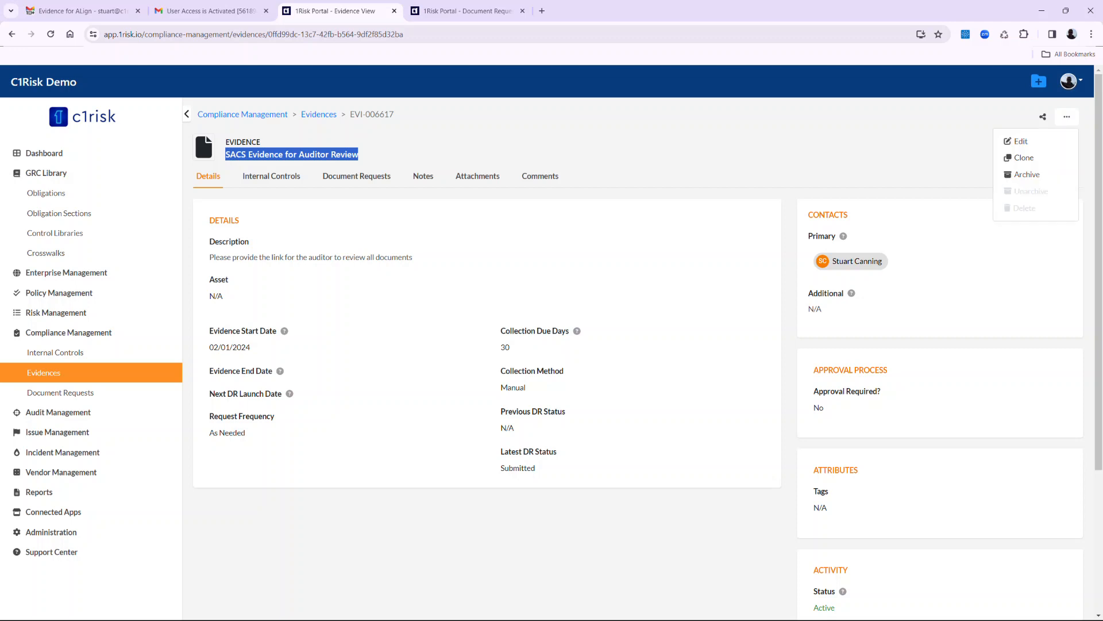
pyautogui.click(1019, 141)
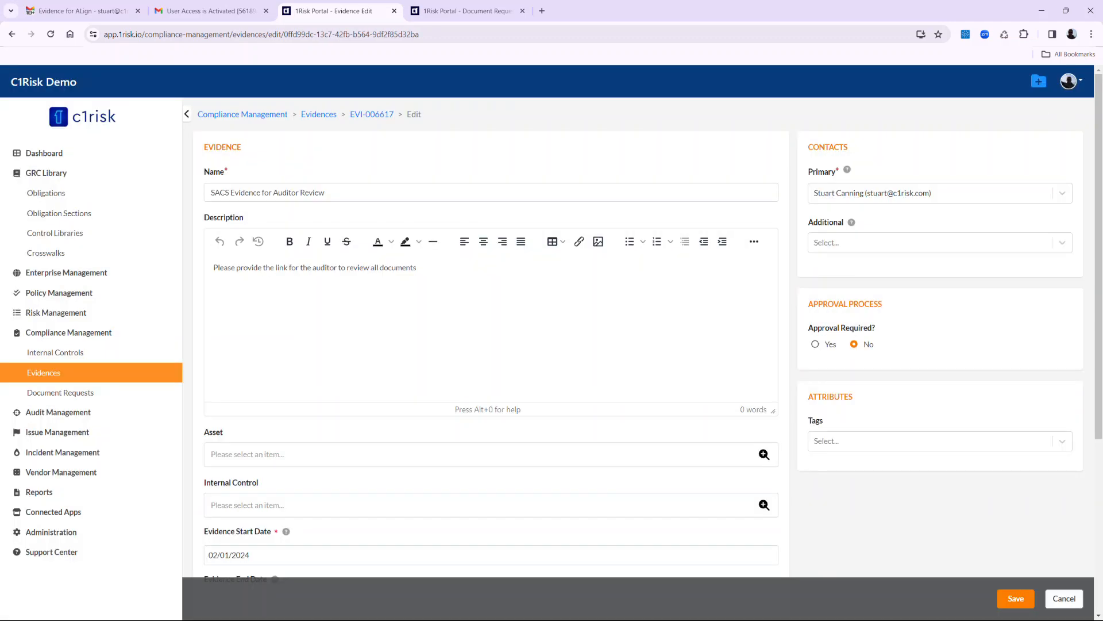
pyautogui.click(1062, 193)
pyautogui.click(1062, 193)
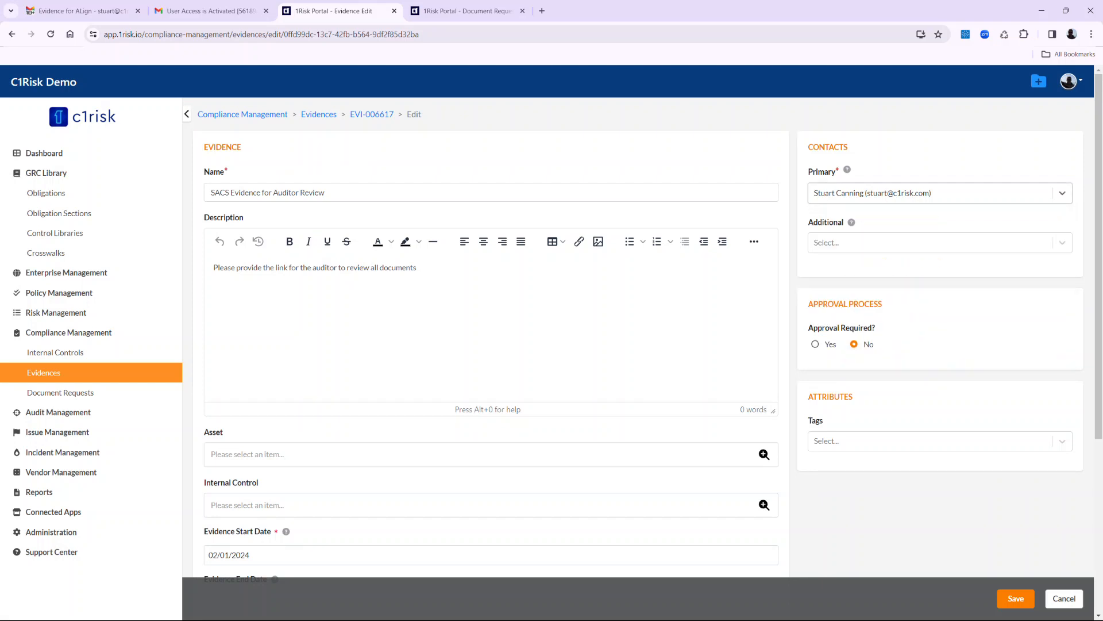
pyautogui.scroll(-5, 551, 345)
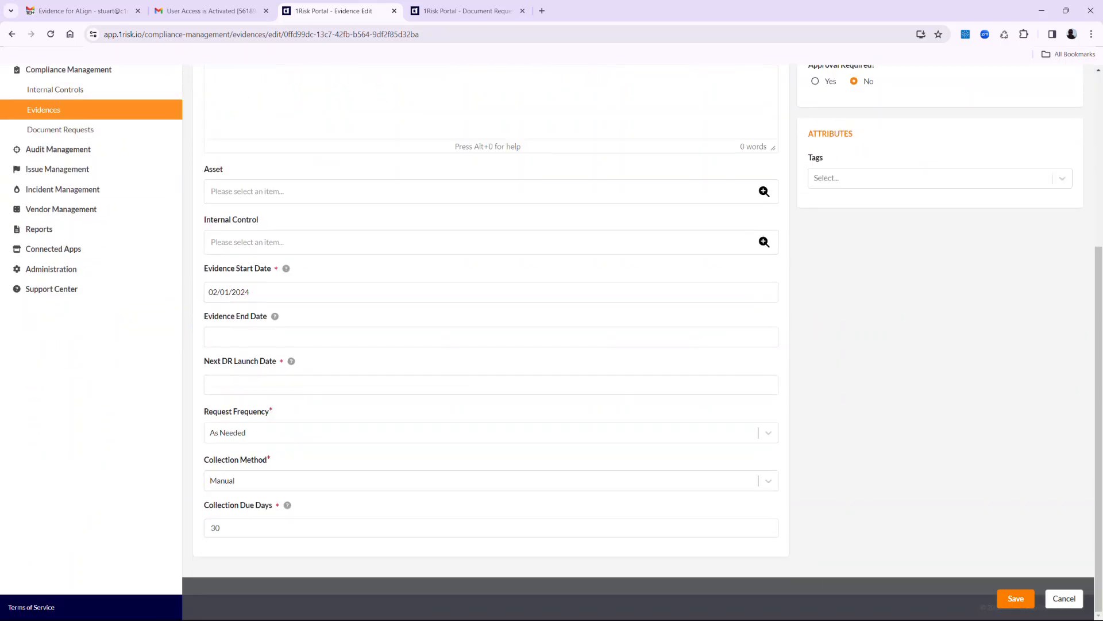
pyautogui.click(259, 337)
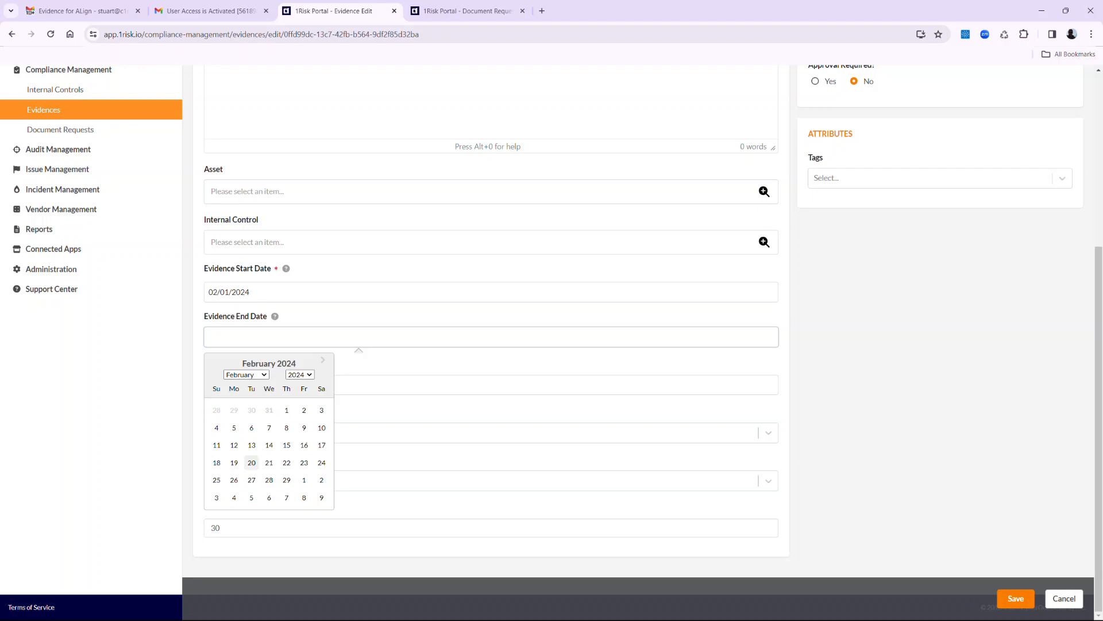
pyautogui.click(286, 480)
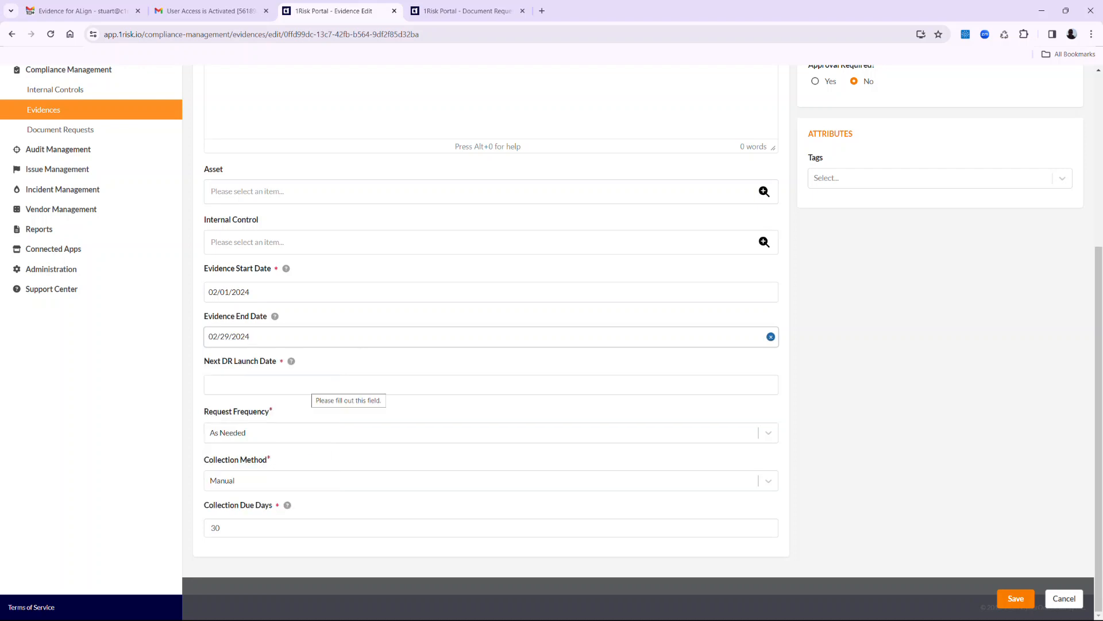
pyautogui.click(258, 384)
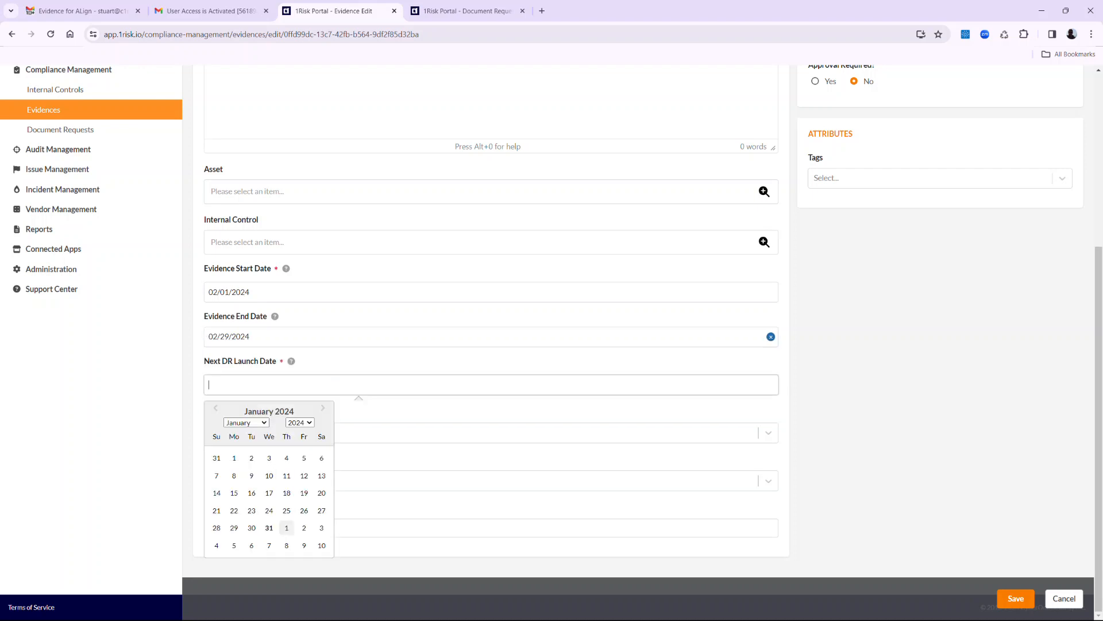
pyautogui.click(287, 527)
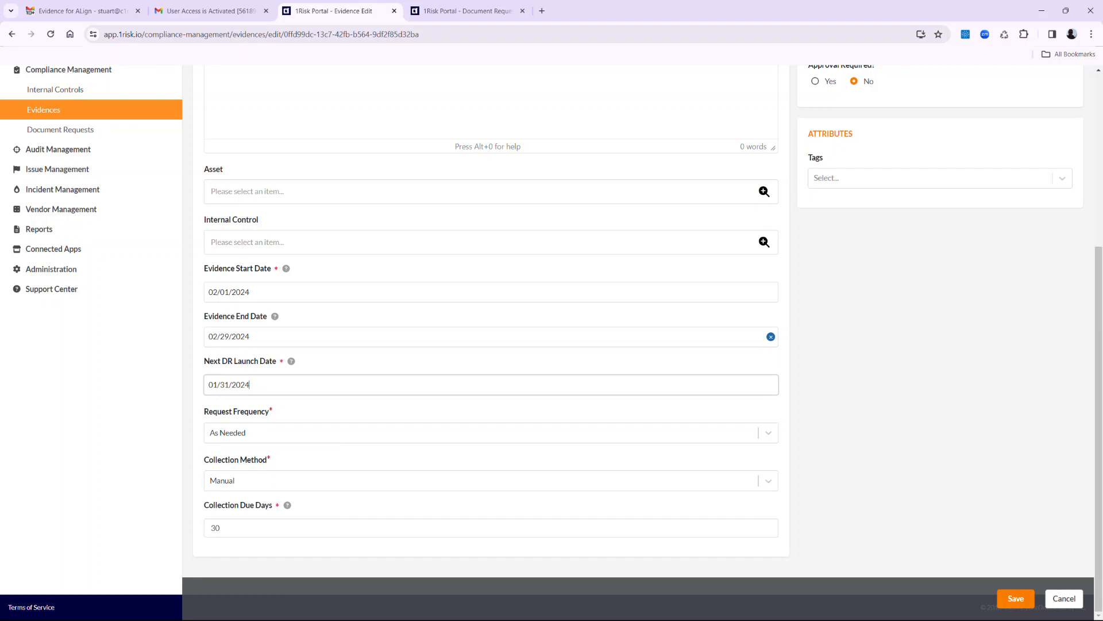
# Require approval for the evidence with External Auditor as reviewer, and save the record
pyautogui.scroll(4, 552, 340)
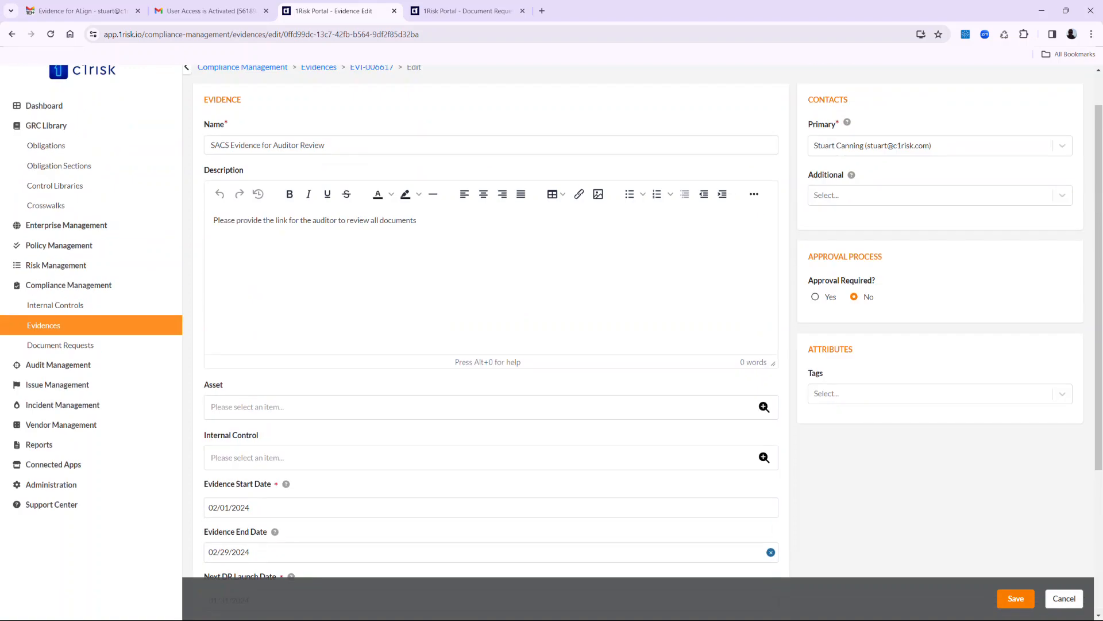
pyautogui.click(816, 297)
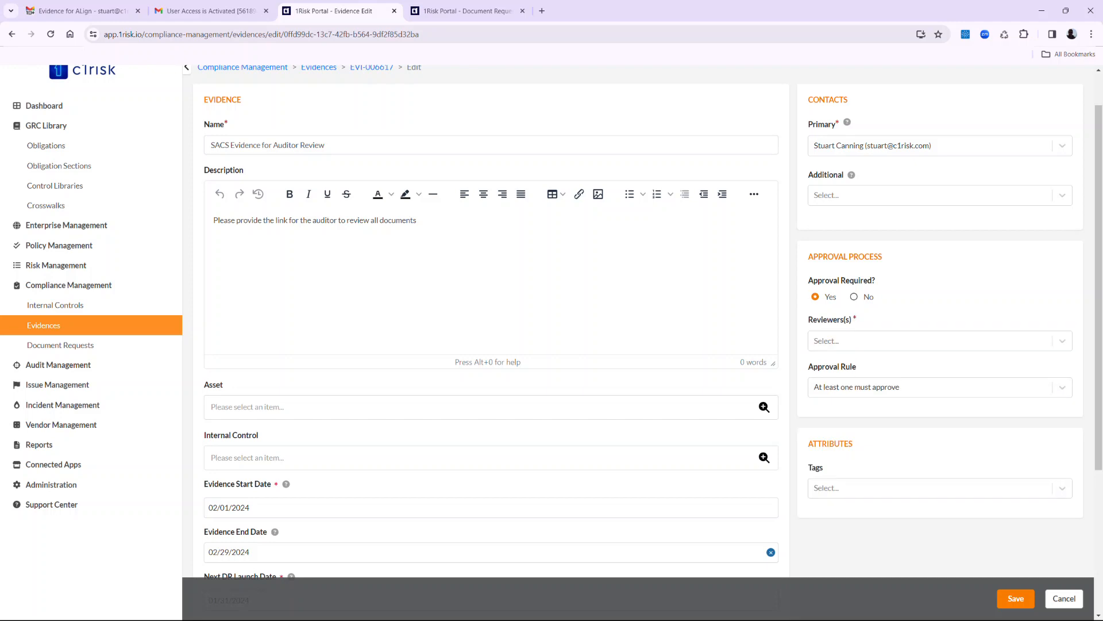
pyautogui.click(931, 341)
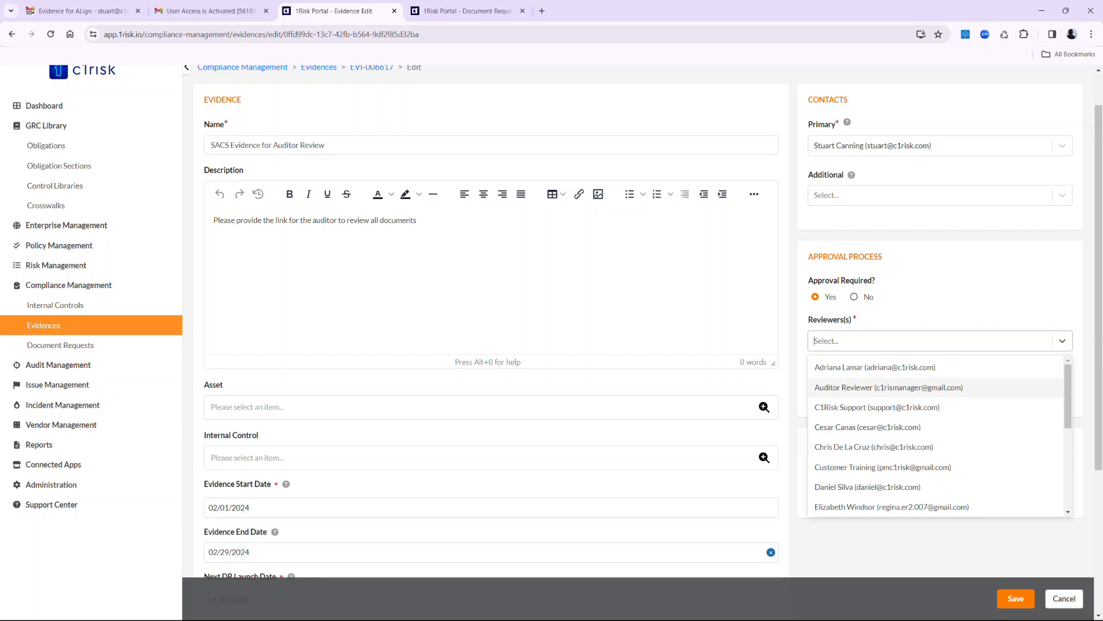
pyautogui.scroll(-1, 936, 409)
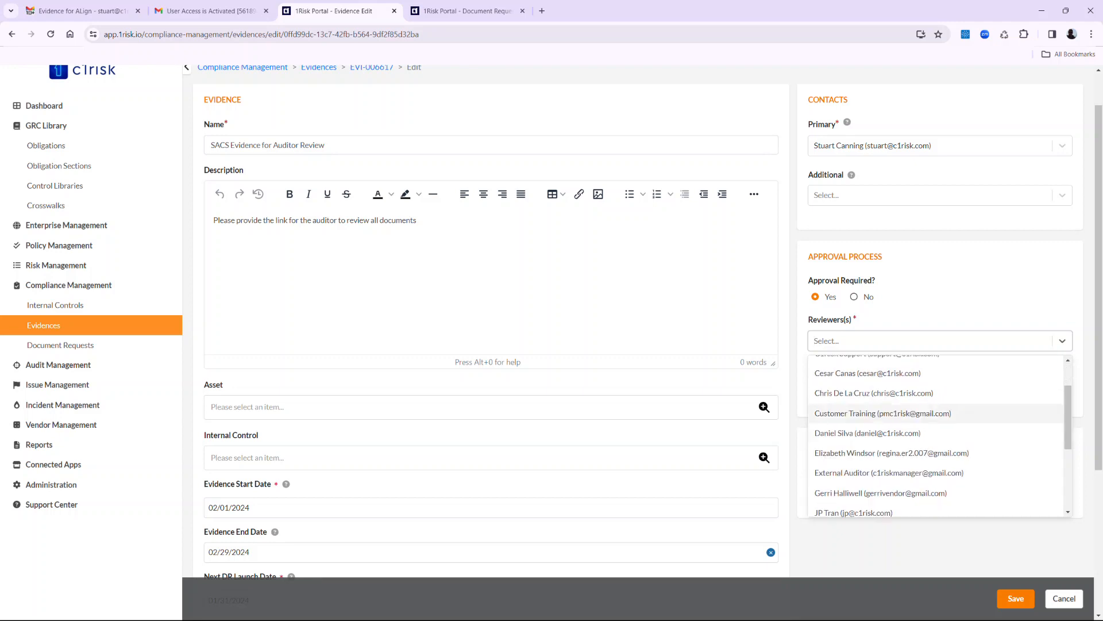
pyautogui.click(889, 472)
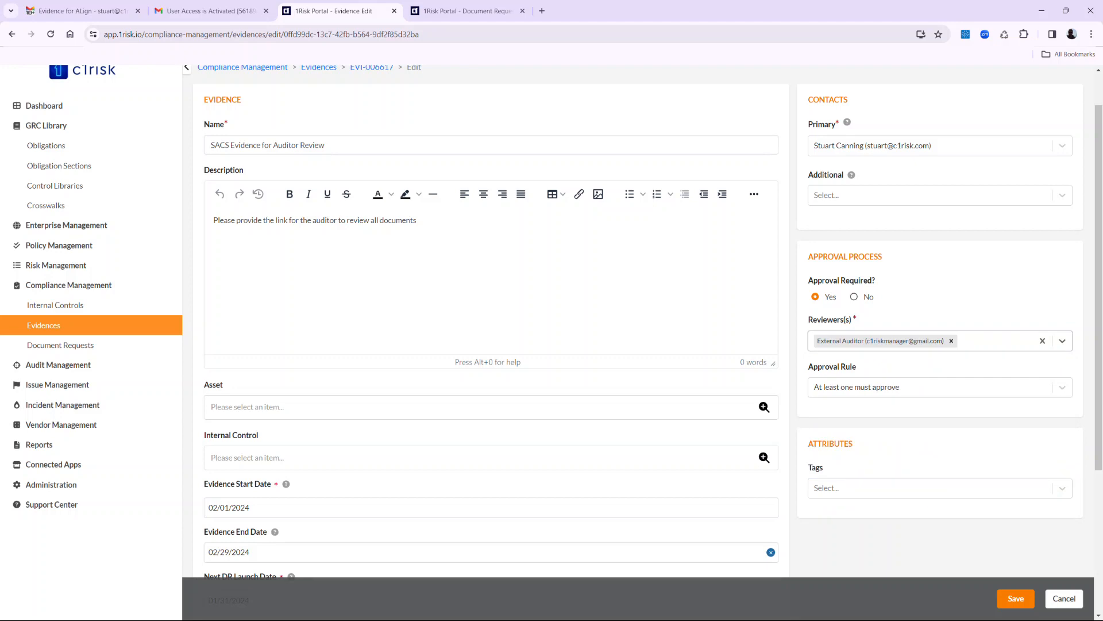
pyautogui.click(1016, 599)
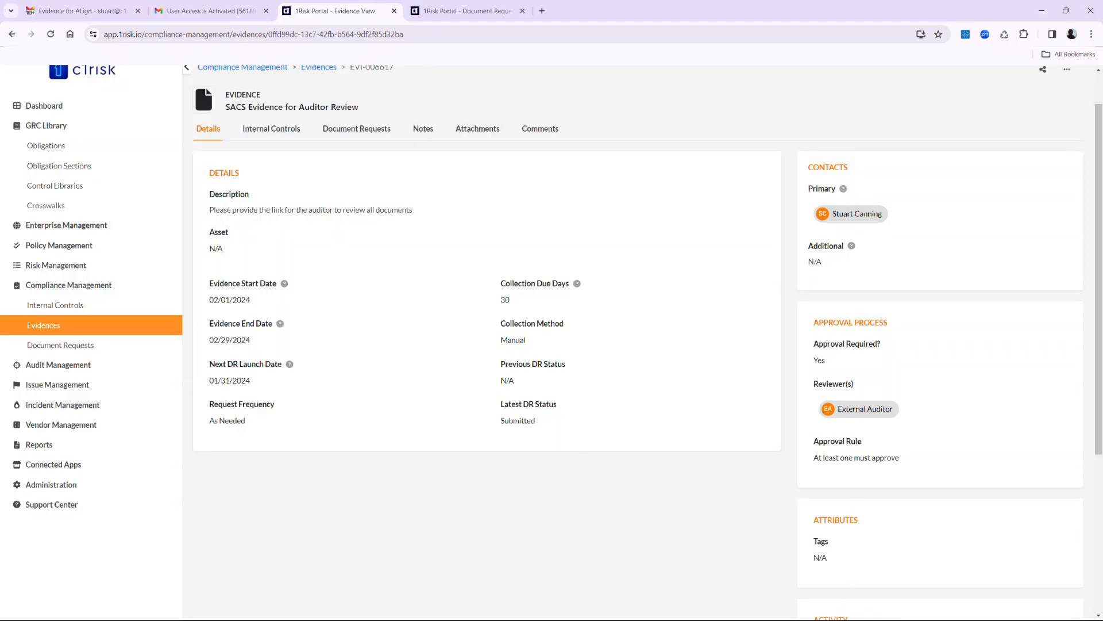
# Add a new document request to the SACS Evidence for Auditor Review record and open it at the document response section
pyautogui.click(356, 128)
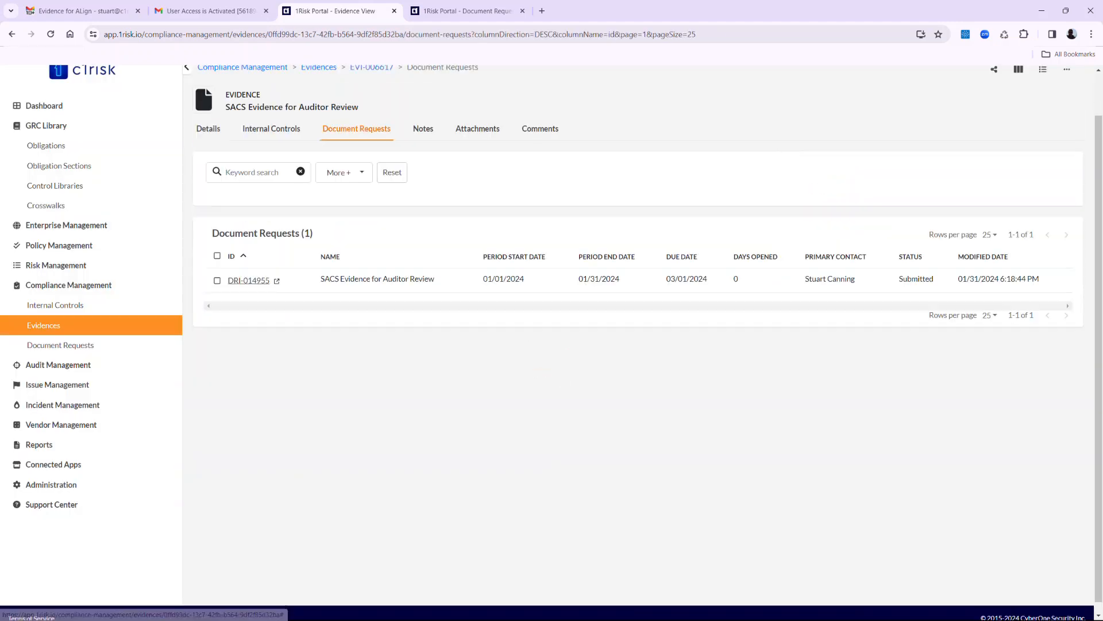
pyautogui.click(1067, 117)
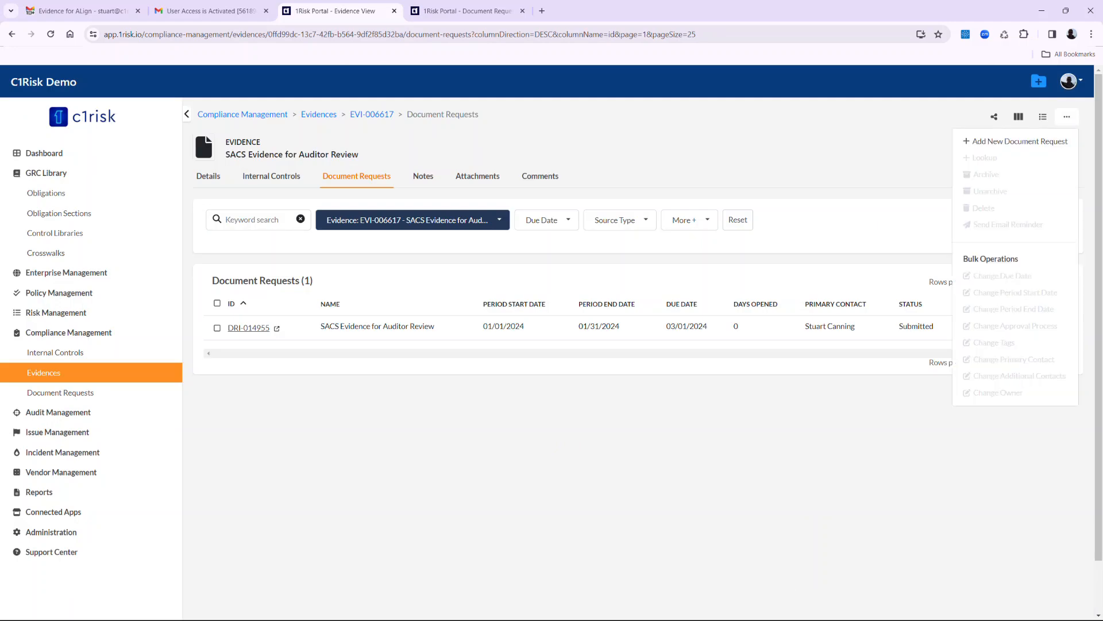
pyautogui.click(1016, 141)
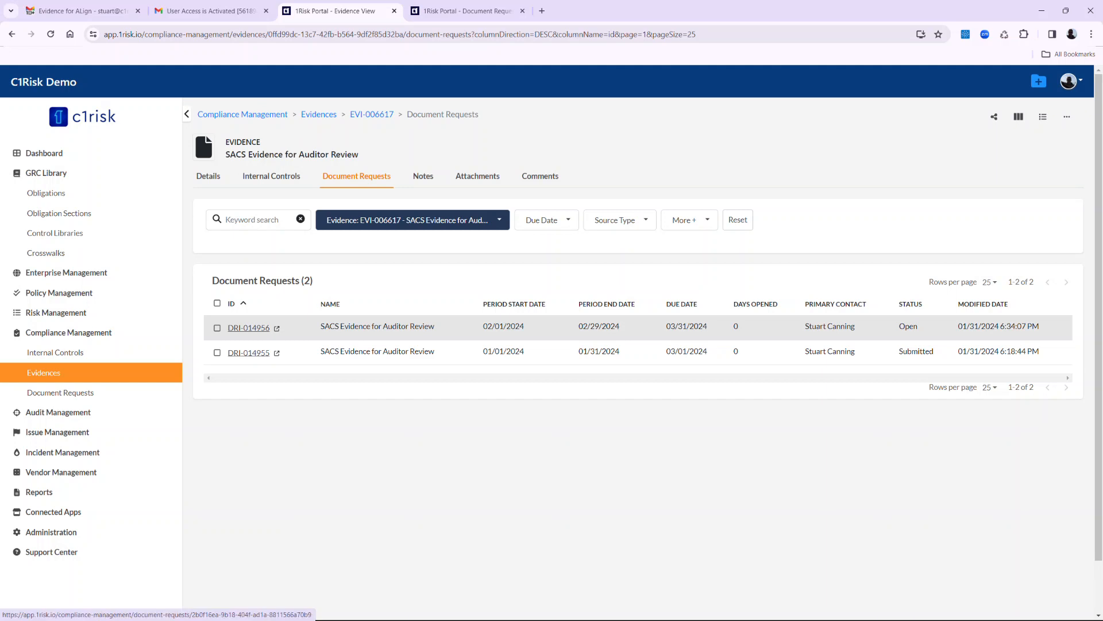
pyautogui.click(249, 328)
pyautogui.scroll(-5, 552, 345)
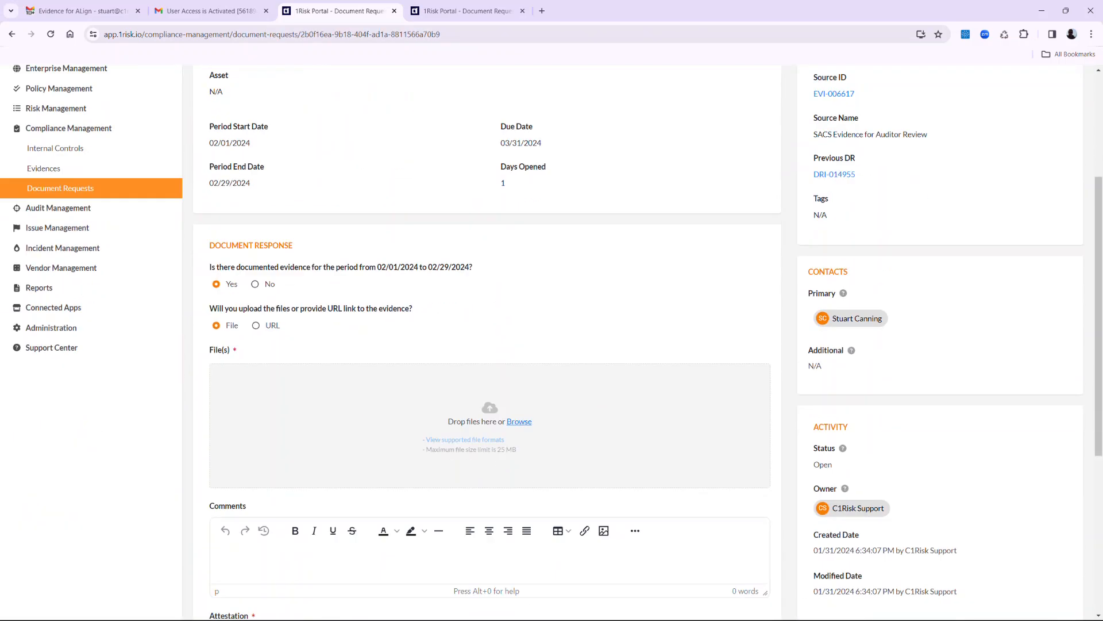
# Choose URL as the evidence format for the document response and copy the Document Requests list address from the auditor's Edge window
pyautogui.click(257, 261)
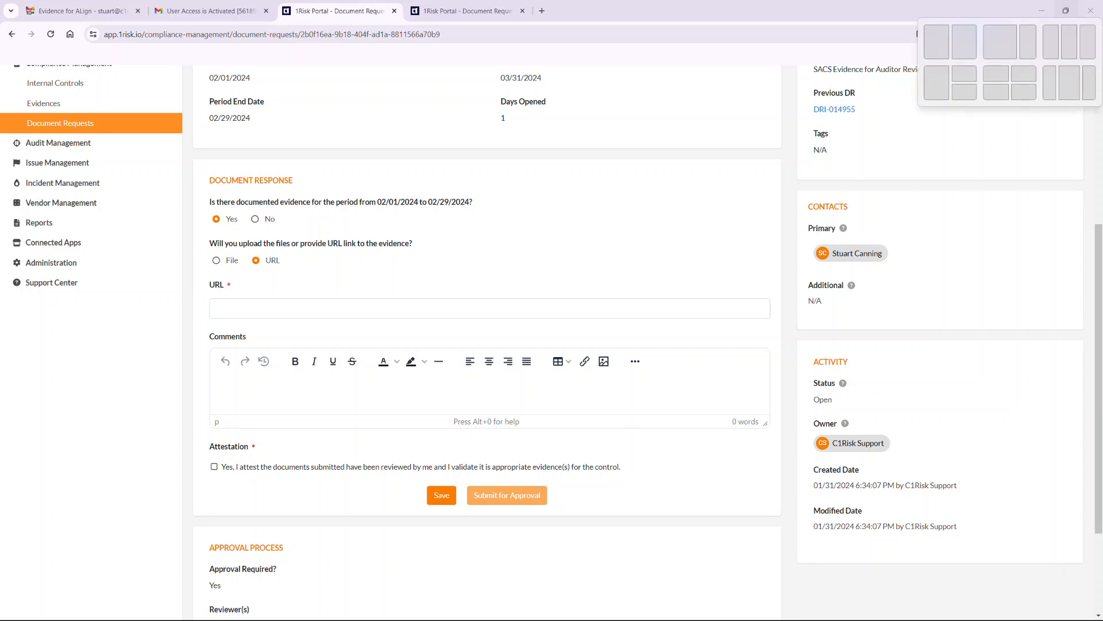
pyautogui.click(1066, 10)
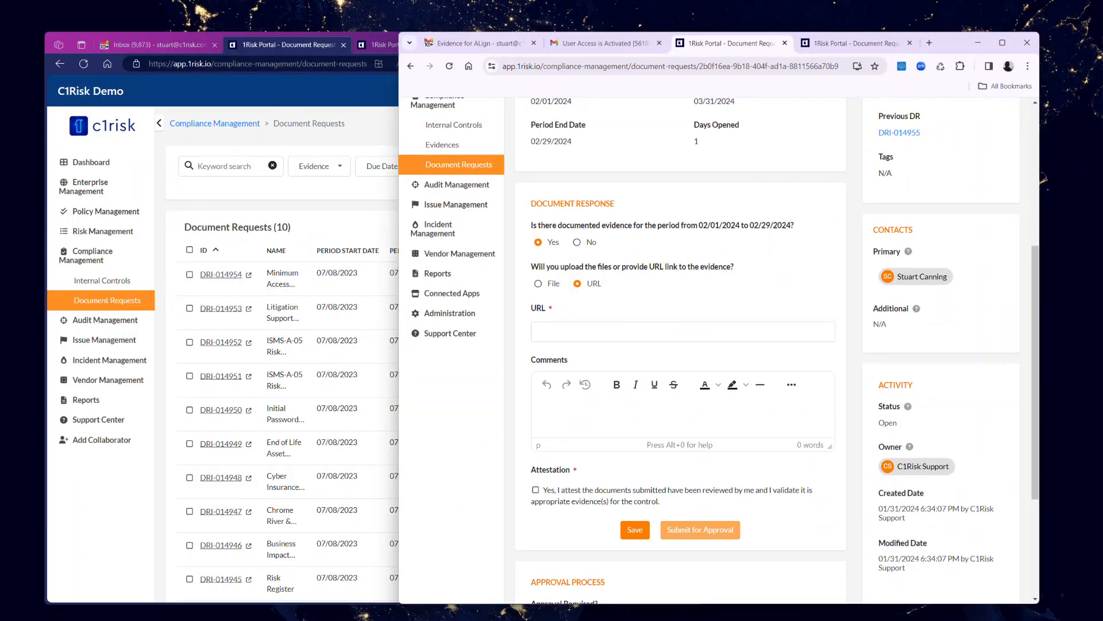
pyautogui.hotkey('alt', 'Tab')
pyautogui.hotkey('ctrl', 'l')
pyautogui.hotkey('ctrl', 'c')
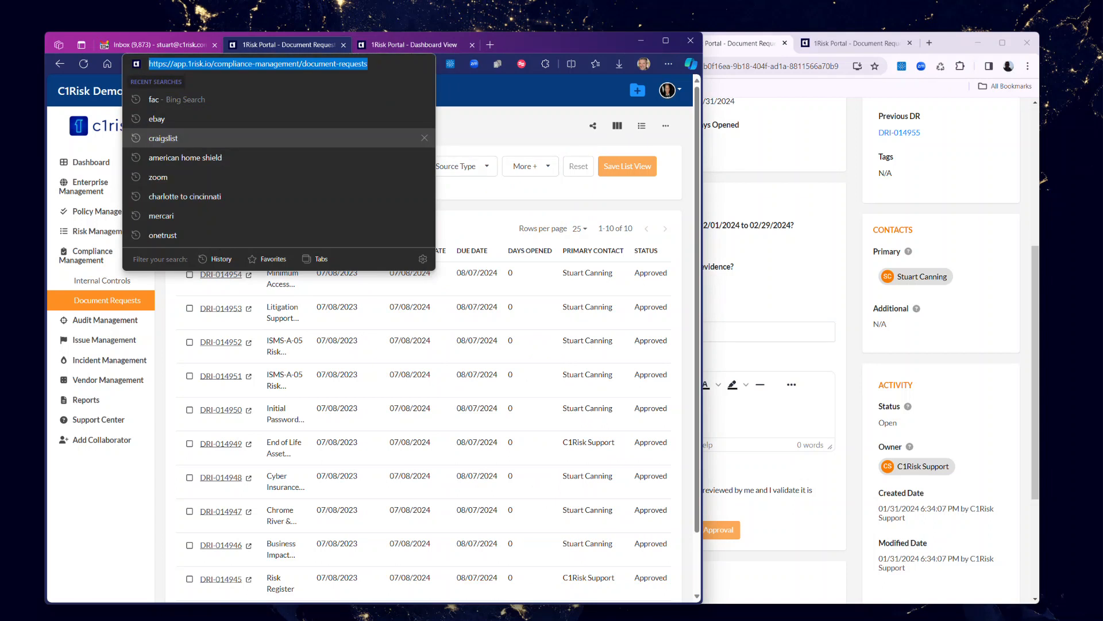
# Back in Chrome, paste the copied address as the evidence URL, attest to the submitted documents and submit the response for approval
pyautogui.hotkey('alt', 'Tab')
pyautogui.click(682, 331)
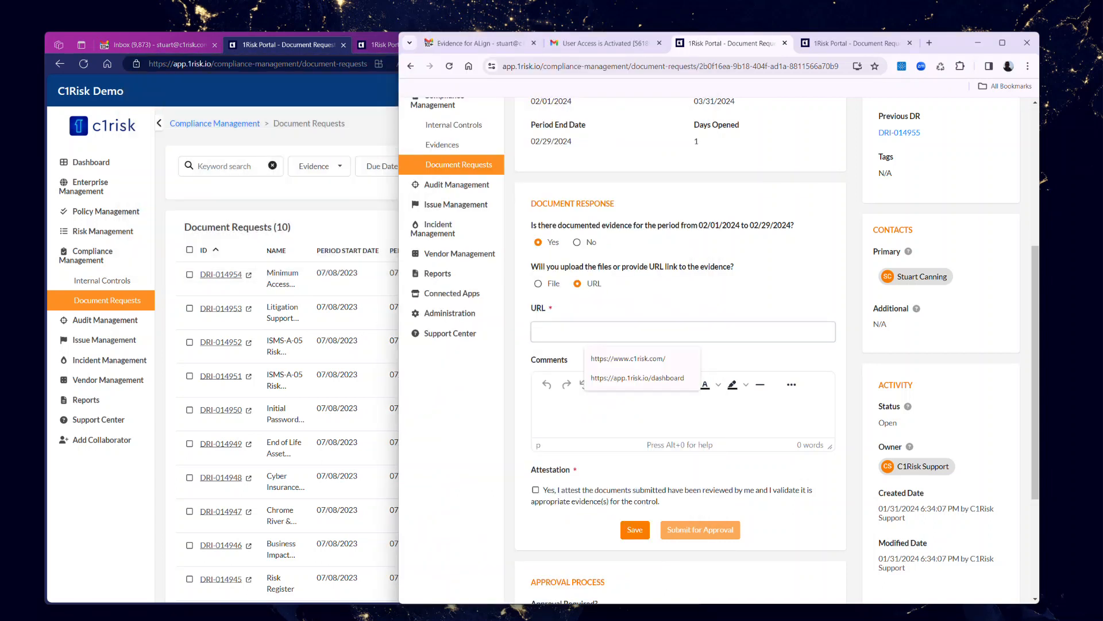
pyautogui.hotkey('ctrl', 'v')
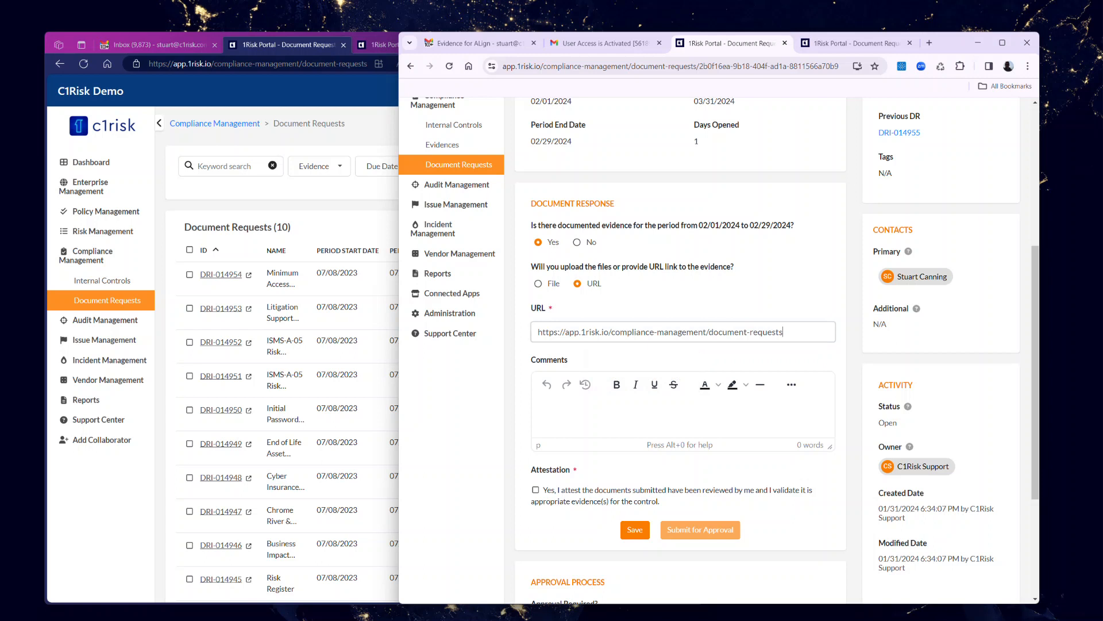
pyautogui.click(535, 491)
pyautogui.click(700, 529)
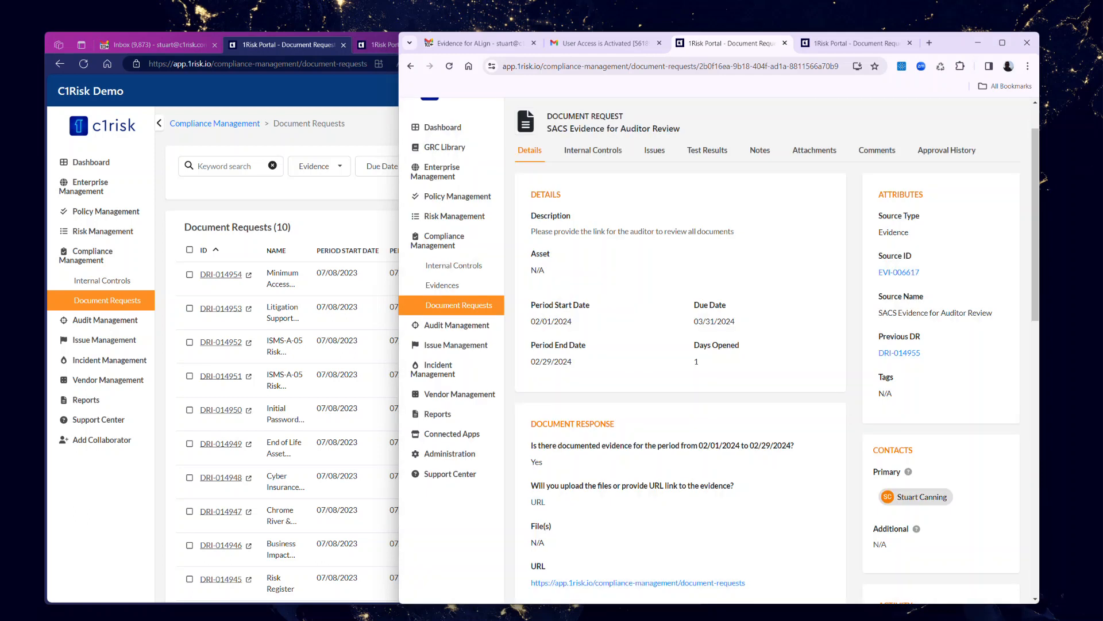
# Switch to the auditor's Edge window, show the C1Risk dashboard and open the DRI-014956 approval request e-mail in the maximized Gmail inbox
pyautogui.click(91, 162)
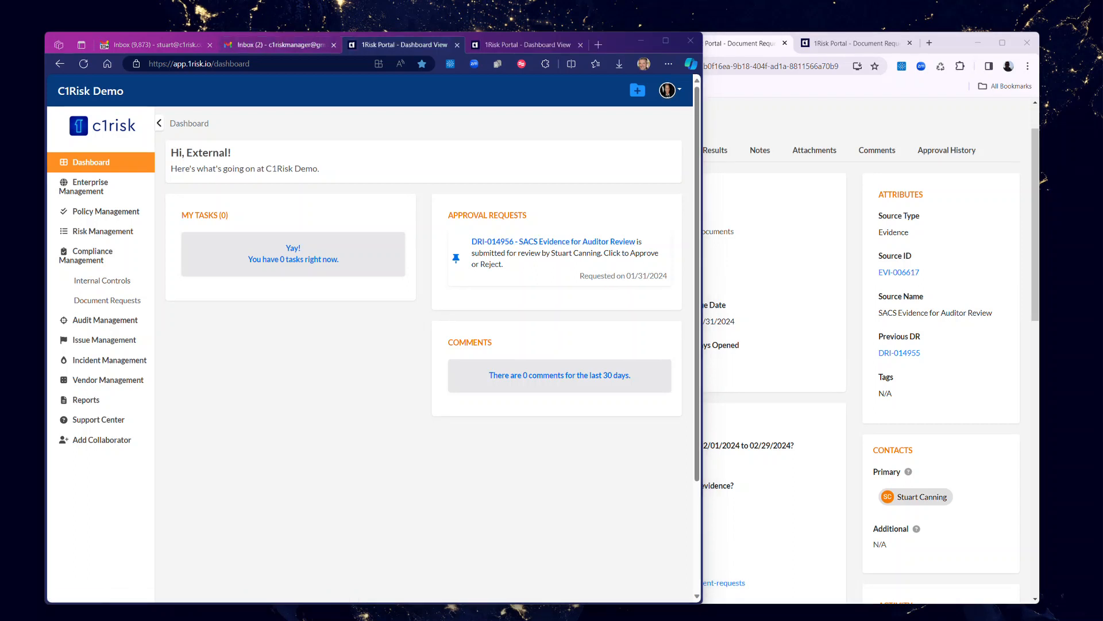
pyautogui.click(281, 44)
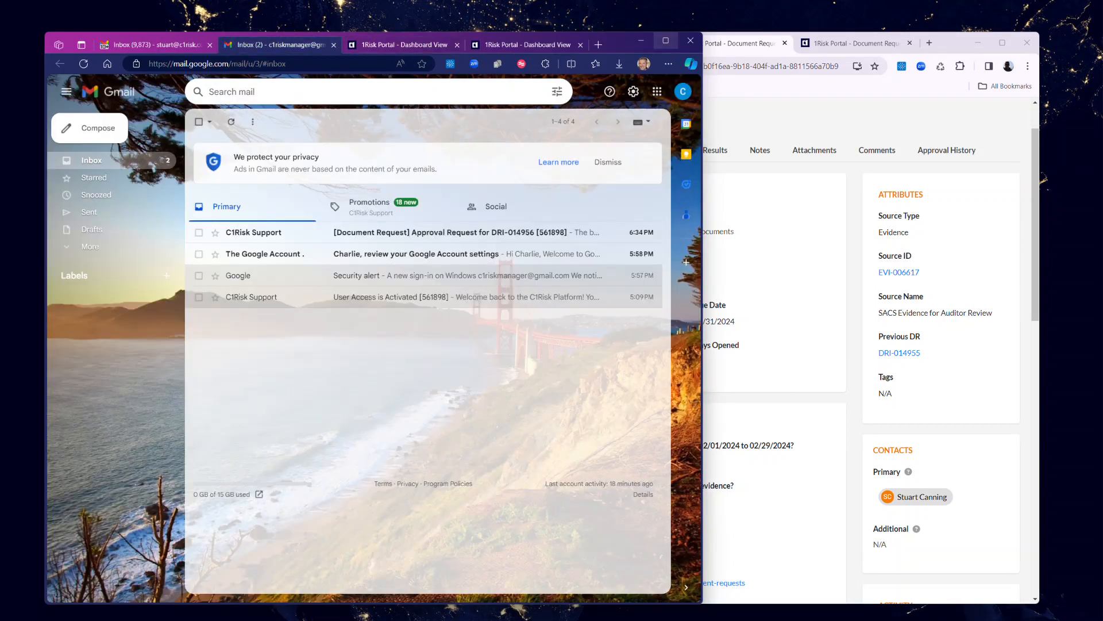
pyautogui.click(666, 41)
pyautogui.click(402, 196)
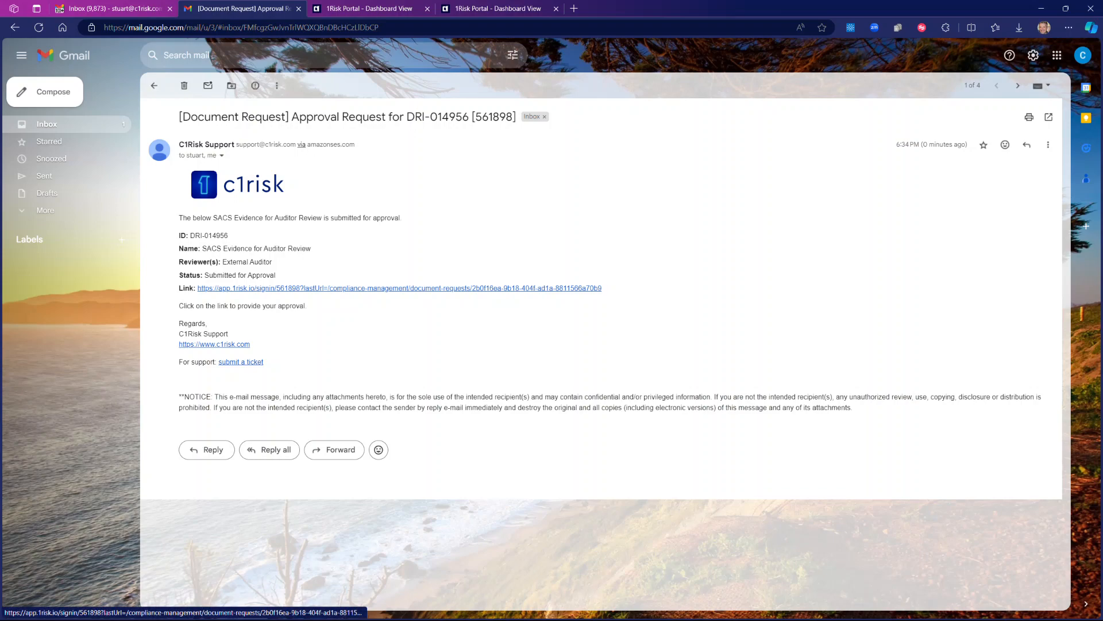
# Open the document request from the e-mail's approval link and follow its evidence URL to the Document Requests list
pyautogui.click(403, 288)
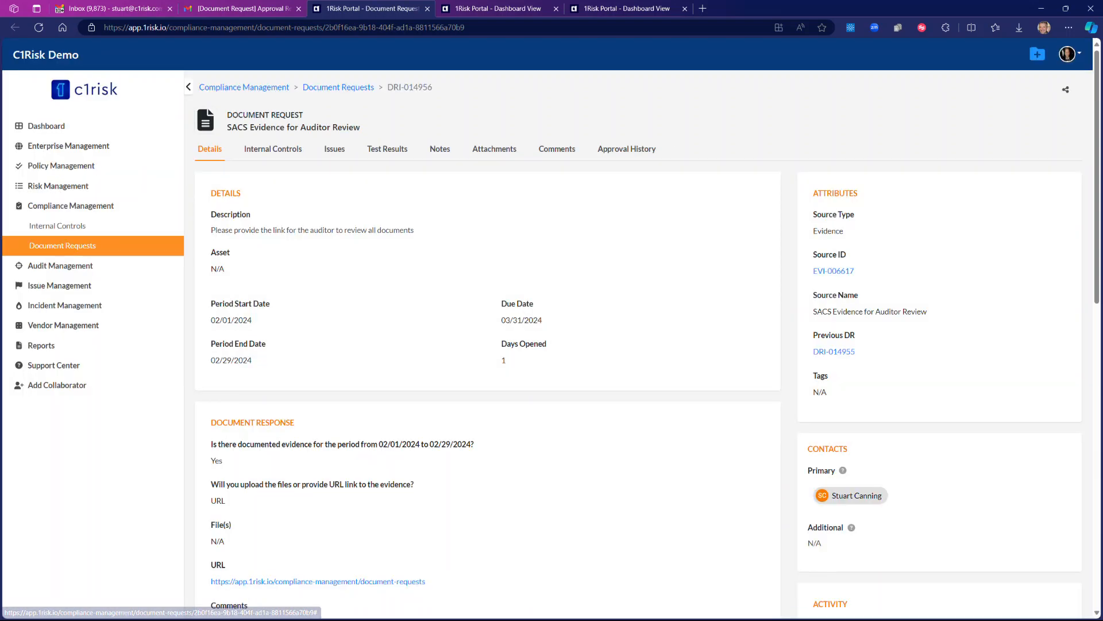
pyautogui.click(317, 581)
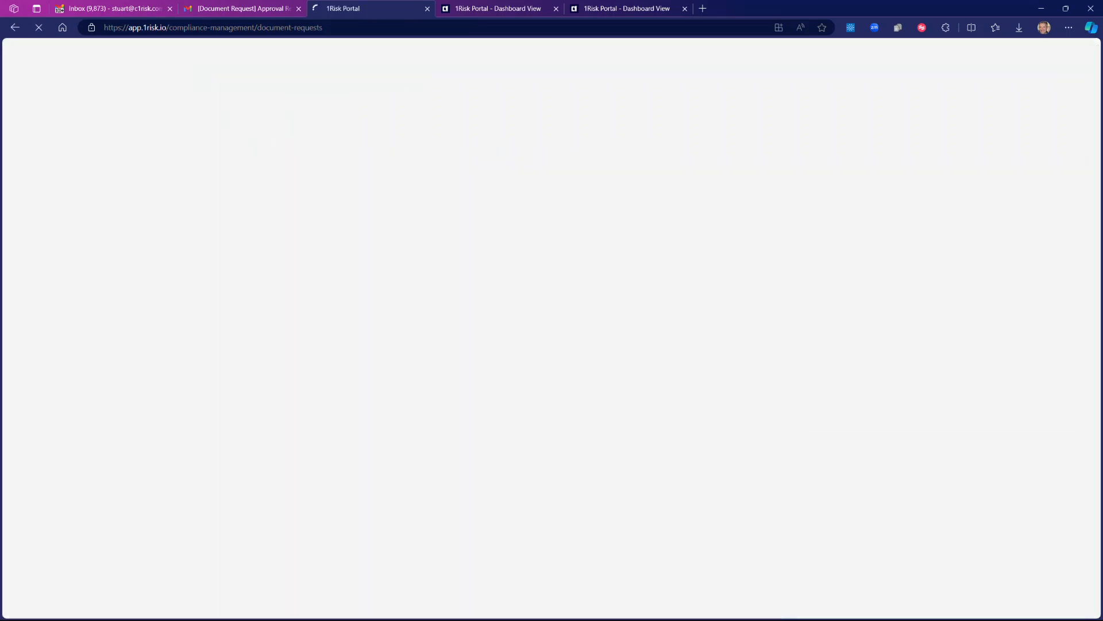